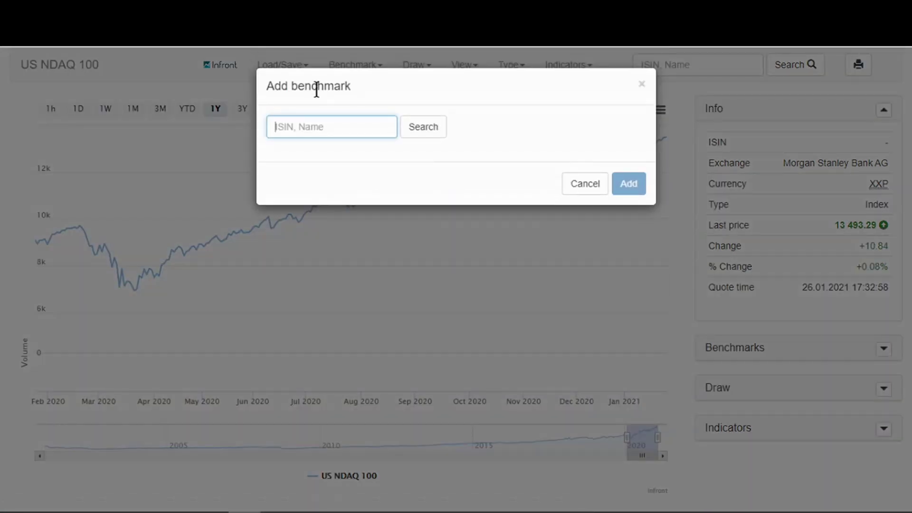
Search the benchmarks for "ibex" and add the IBEX 35 index to the US NDAQ 100 chart
type("ibex")
left_click(417, 130)
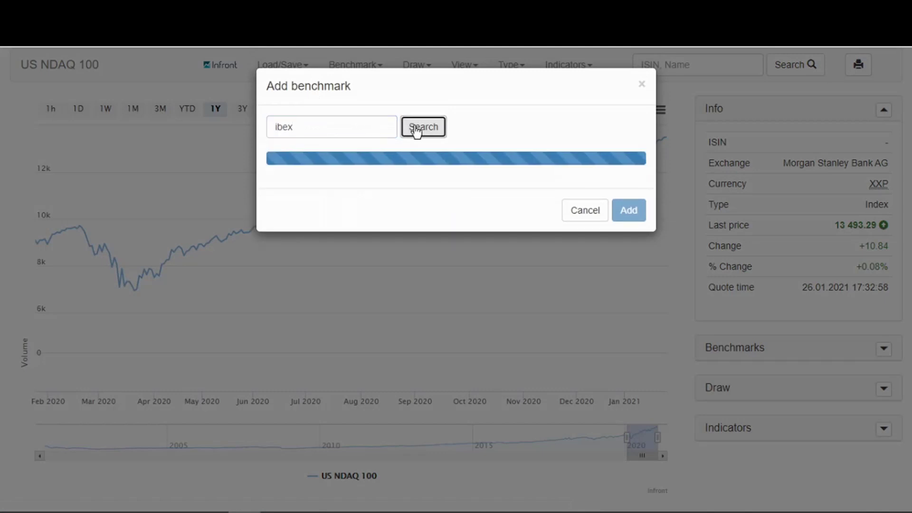
left_click(413, 184)
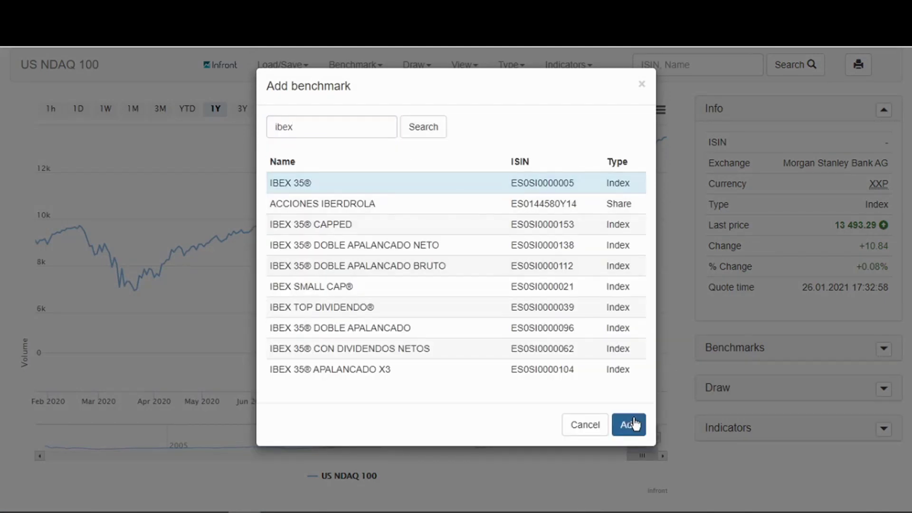
left_click(630, 426)
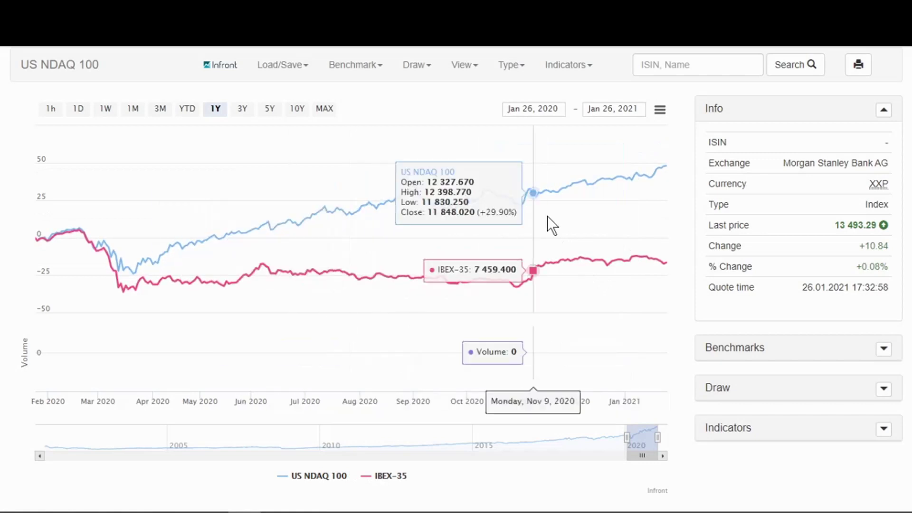
Display the US NDAQ 100 series as candlesticks and add the MACD indicator to the chart
left_click(428, 68)
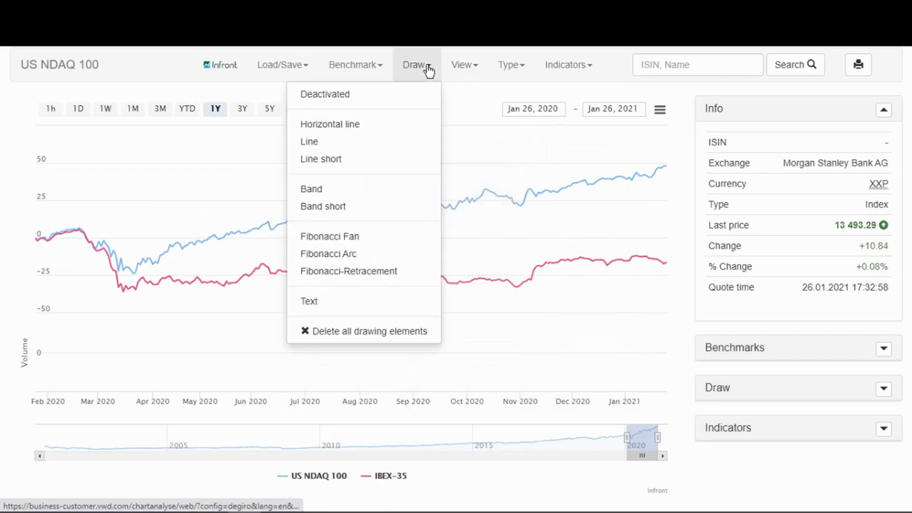
left_click(460, 67)
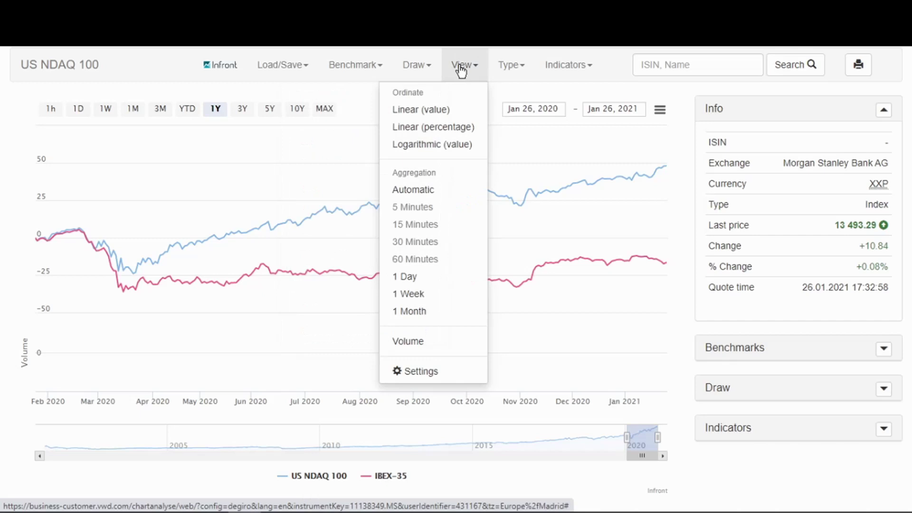
left_click(508, 66)
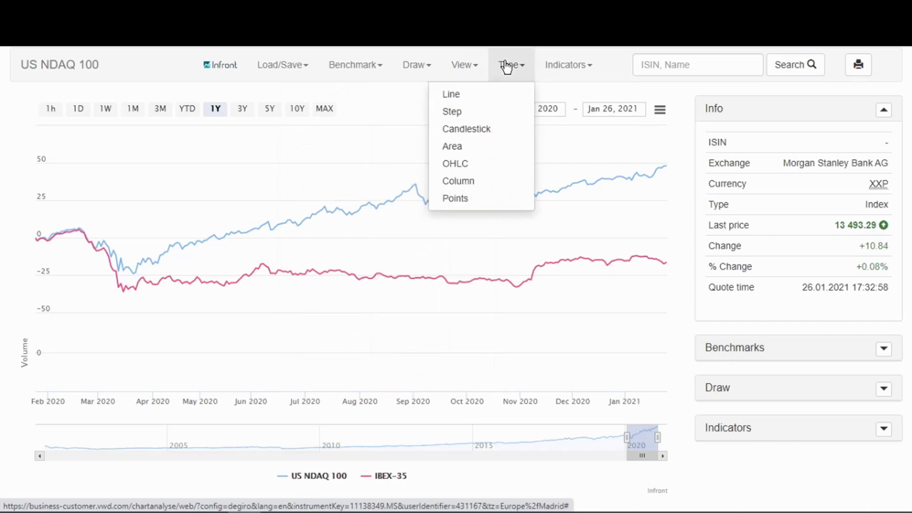
left_click(468, 128)
left_click(557, 71)
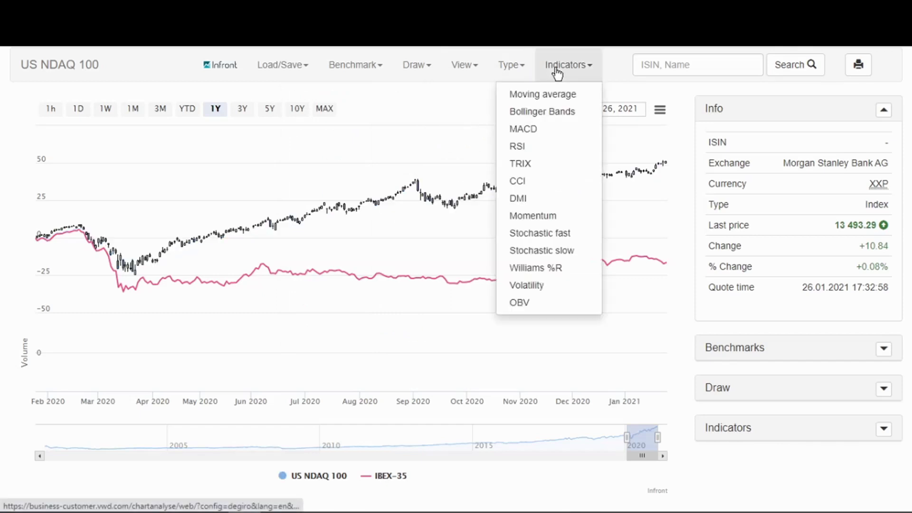
left_click(556, 130)
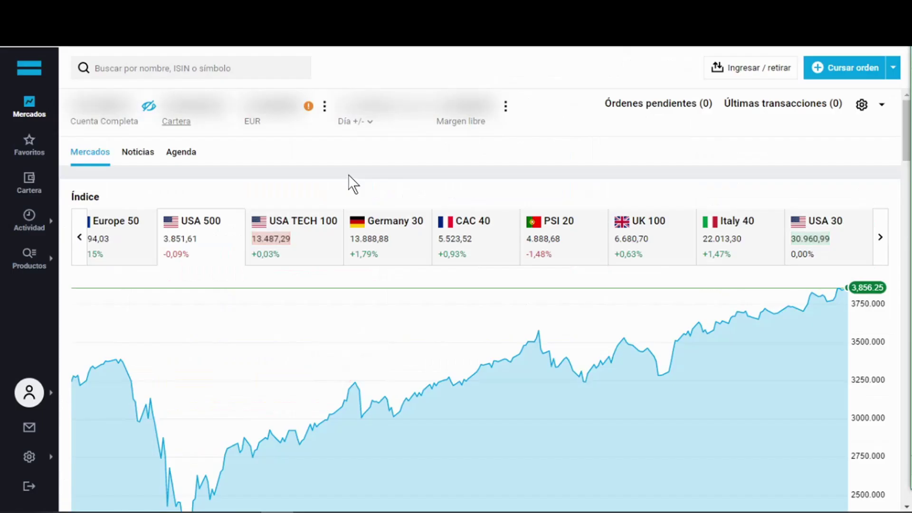
Set the winners and losers list on the markets page to the CAC 40 index
scroll(349, 175, "down", 3)
scroll(349, 209, "down", 6)
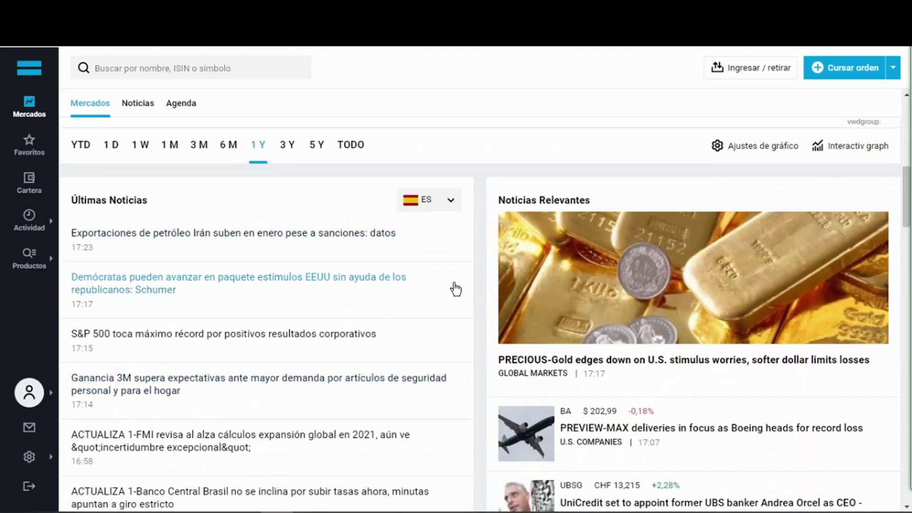
scroll(451, 272, "down", 10)
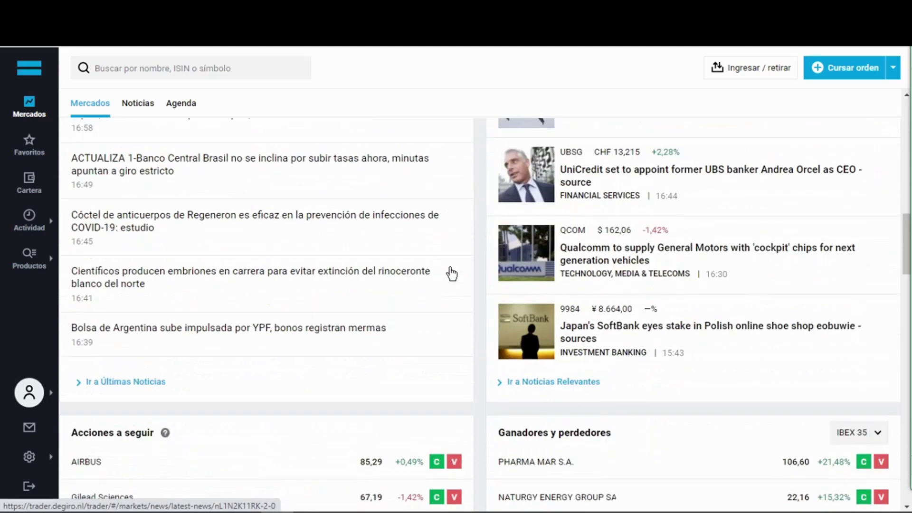
scroll(452, 268, "down", 2)
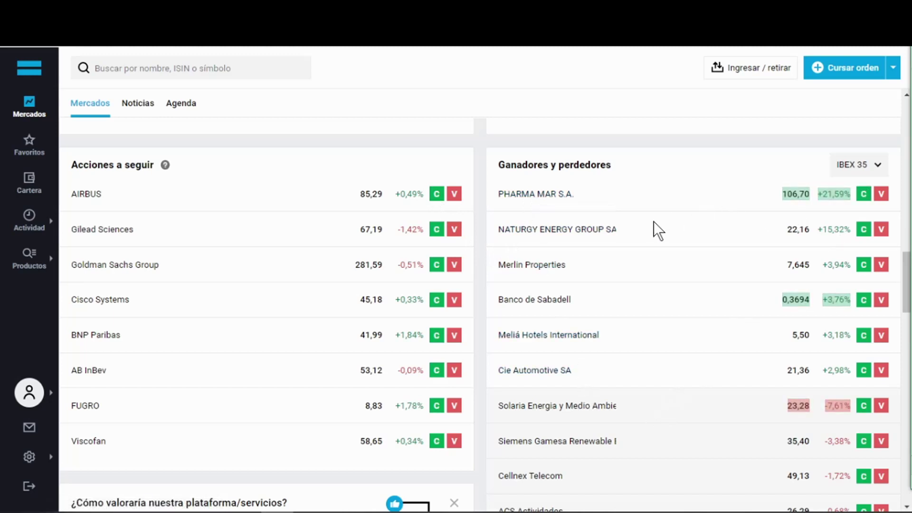
left_click(865, 167)
scroll(855, 231, "down", 2)
left_click(856, 232)
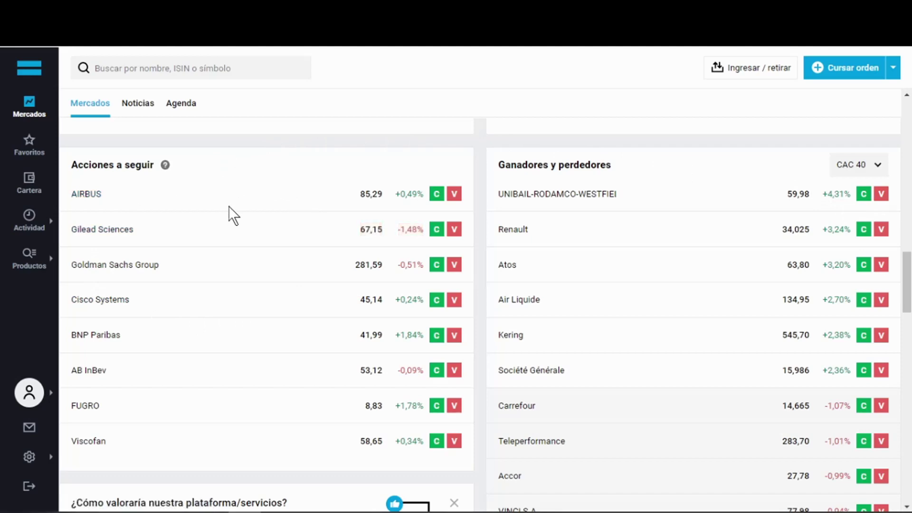
Review the currency, futures and commodities sections of the markets page
scroll(281, 300, "down", 10)
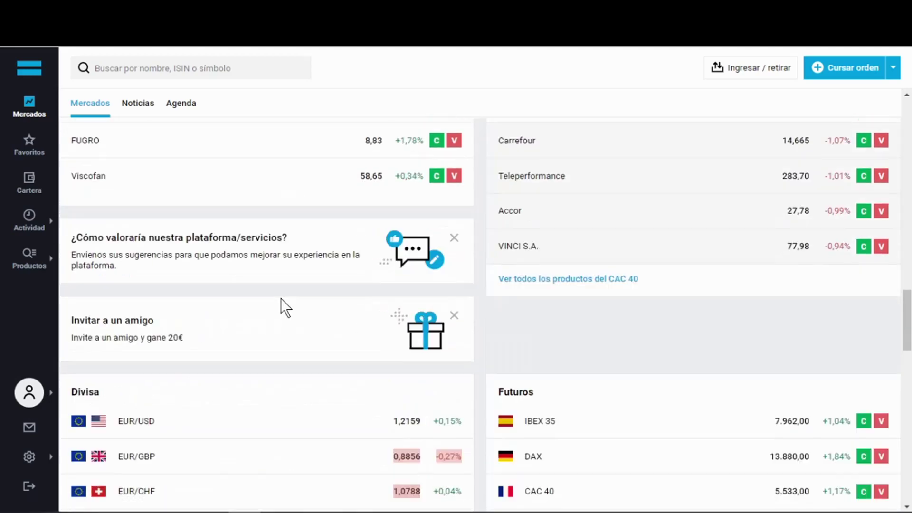
scroll(281, 298, "down", 1)
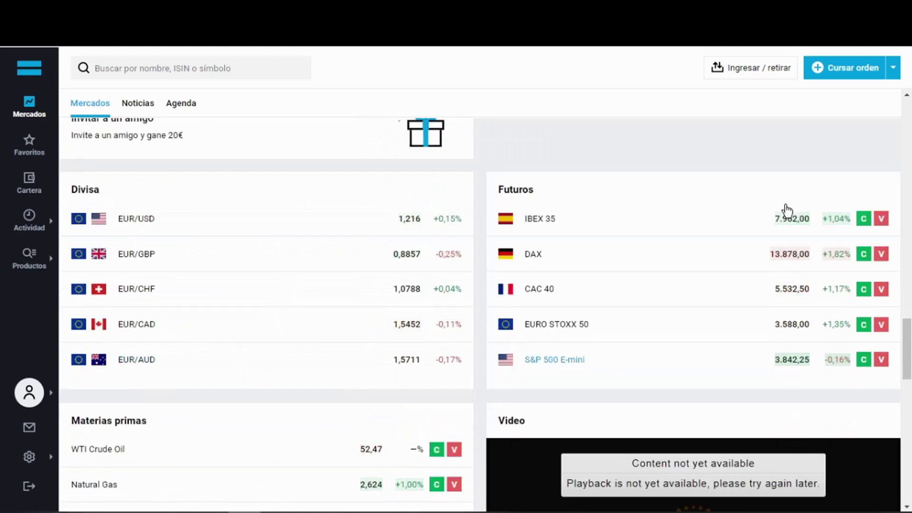
scroll(788, 210, "down", 1)
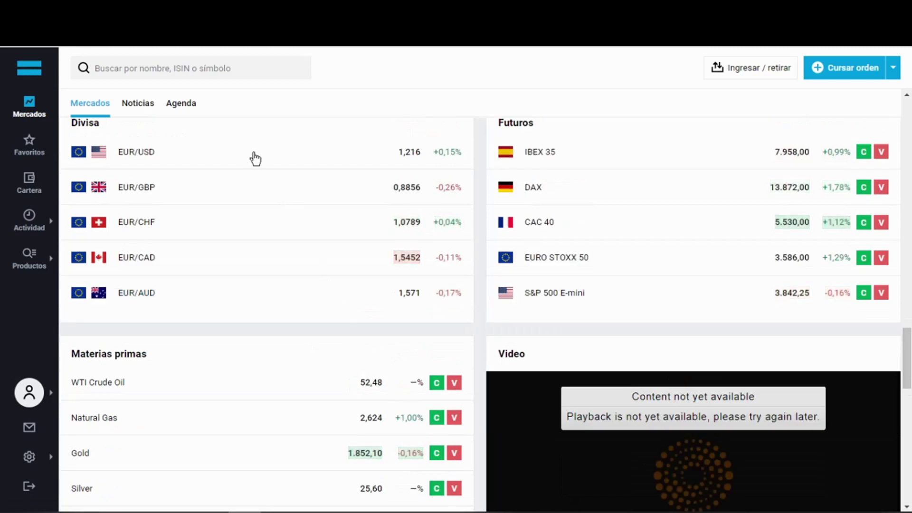
Open the market news and look through the Companies, National & Regional and Industries category choices
left_click(138, 104)
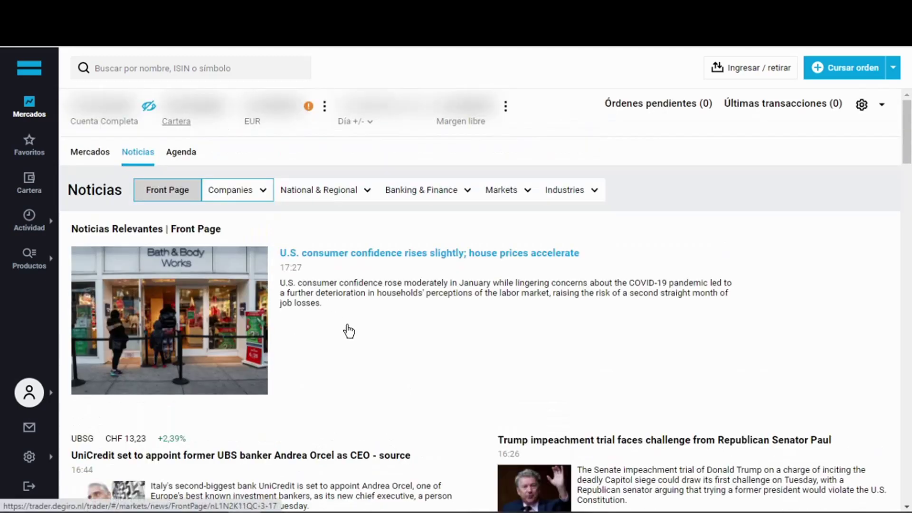
left_click(263, 190)
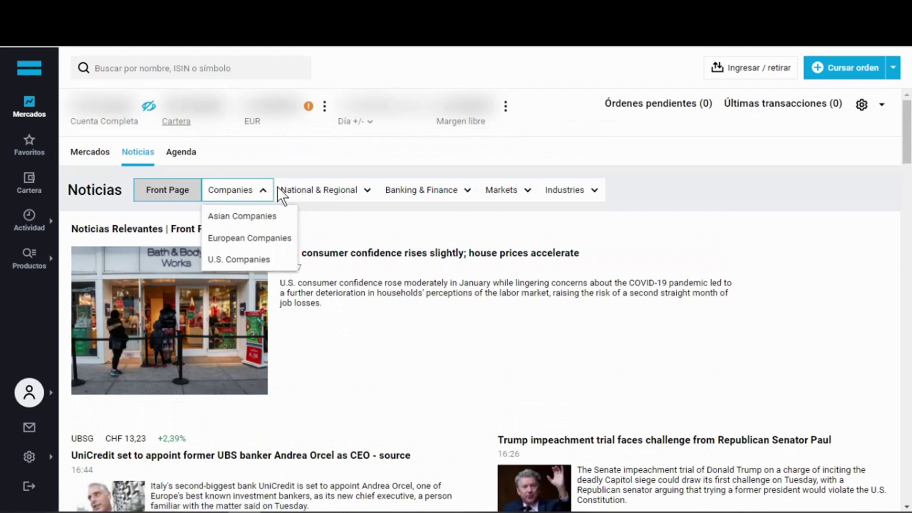
left_click(352, 189)
left_click(559, 189)
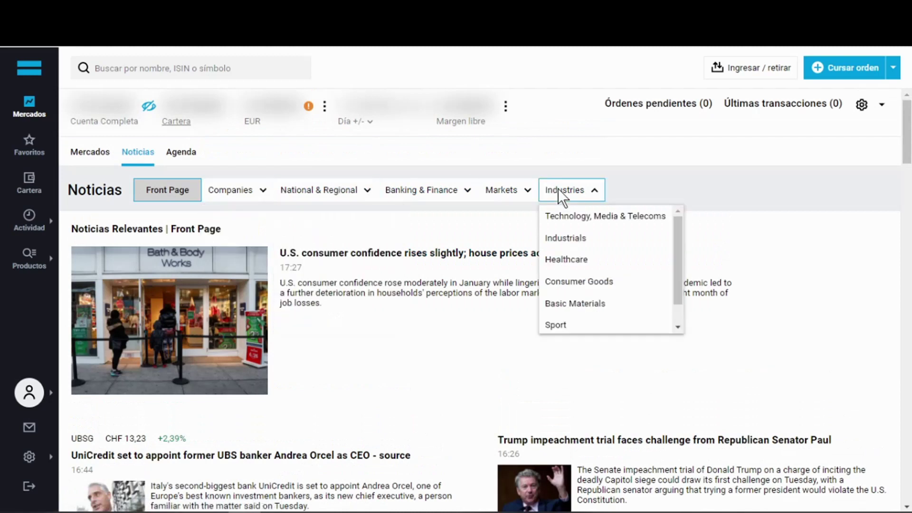
left_click(566, 194)
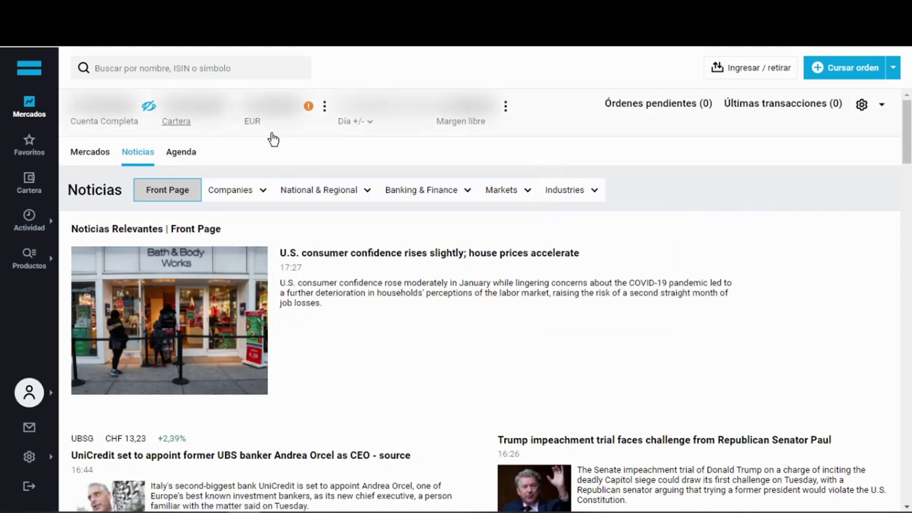
Open the agenda's dividend calendar and list tomorrow's dividends
left_click(184, 154)
scroll(309, 250, "down", 2)
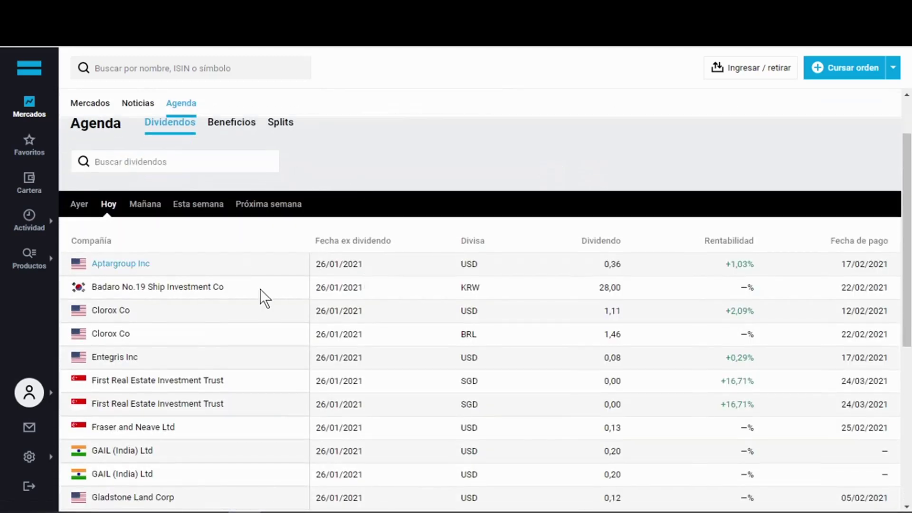
scroll(374, 297, "up", 2)
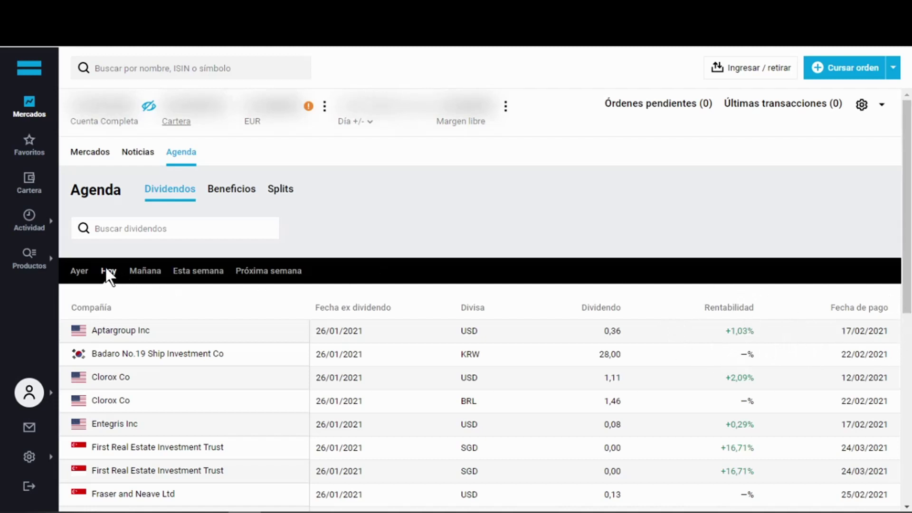
left_click(138, 273)
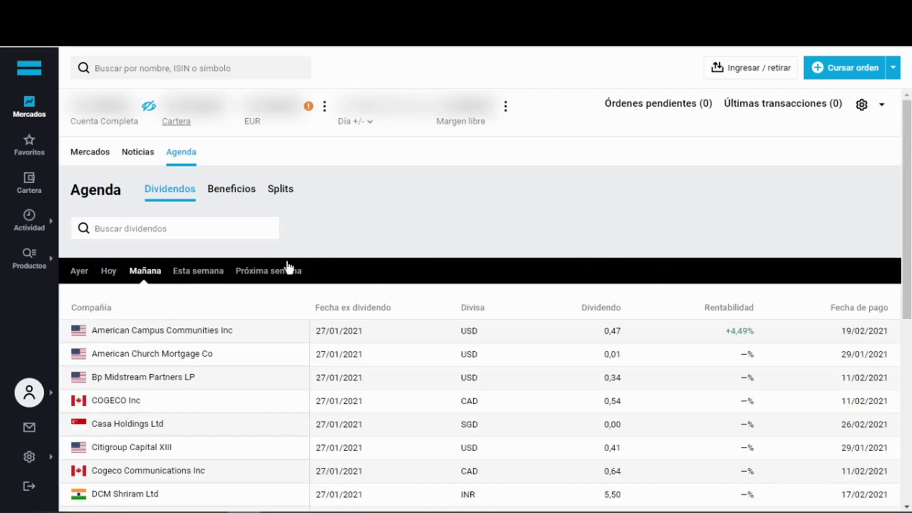
View the agenda's company earnings events and its stock splits for today
left_click(236, 191)
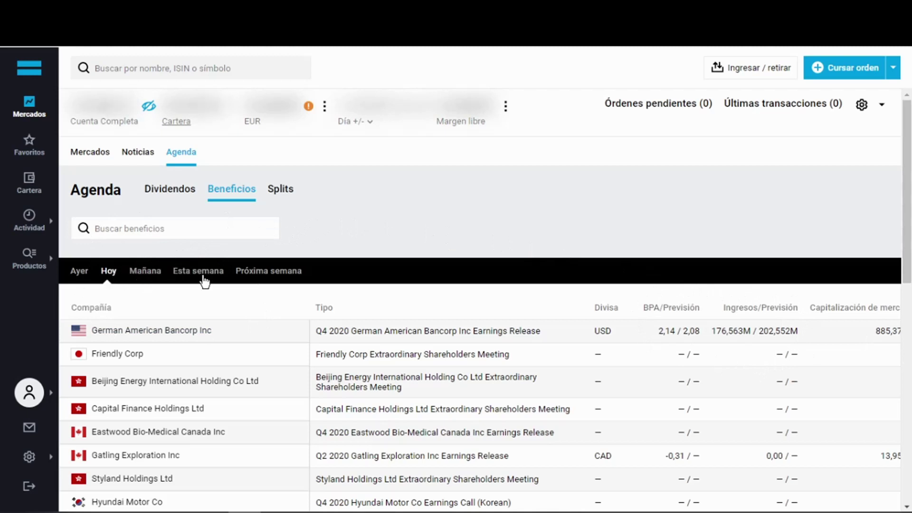
left_click(278, 192)
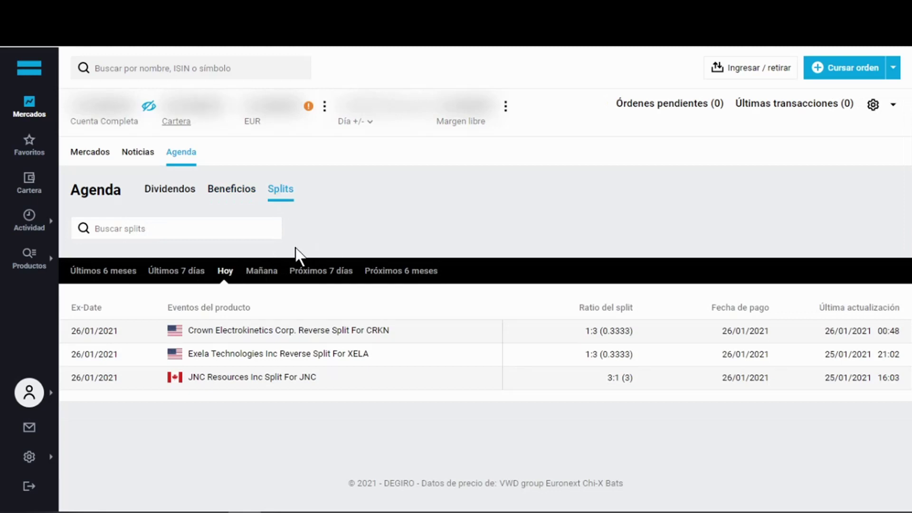
Create a new favourites list named Vigilar
left_click(30, 145)
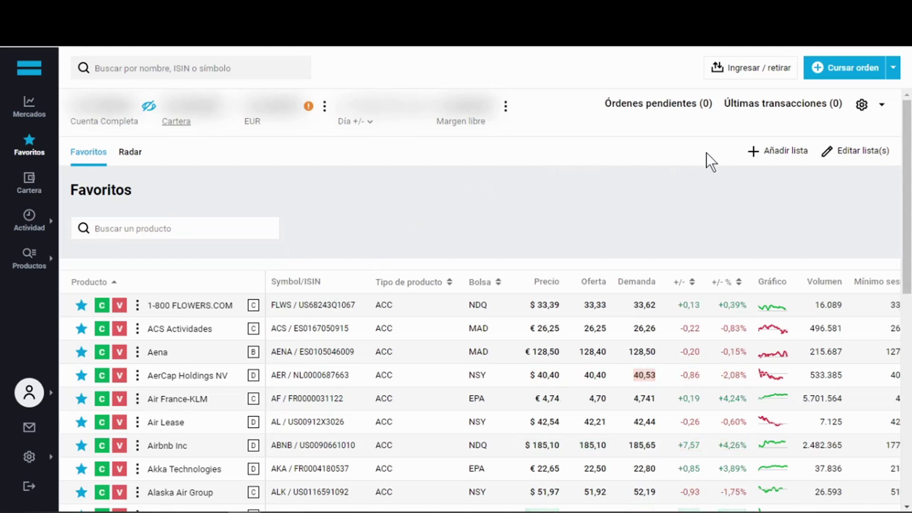
left_click(783, 153)
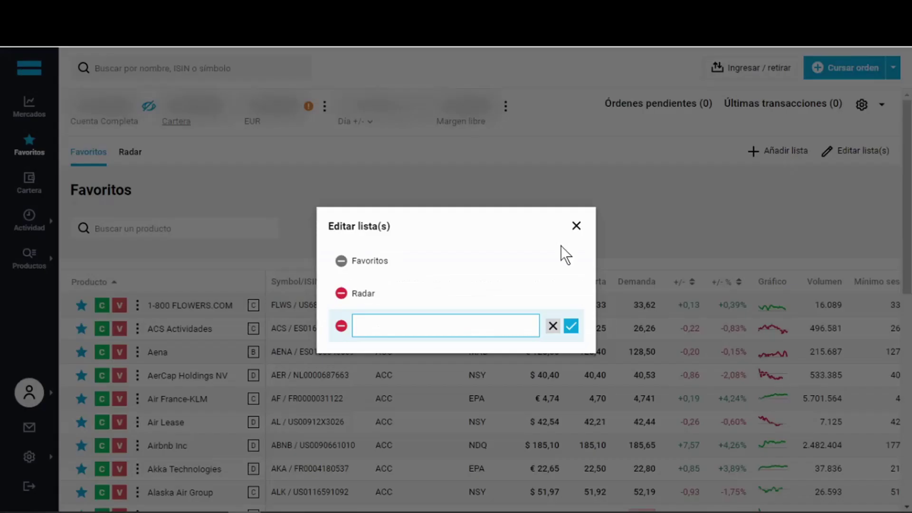
left_click(425, 328)
type("Vigilar")
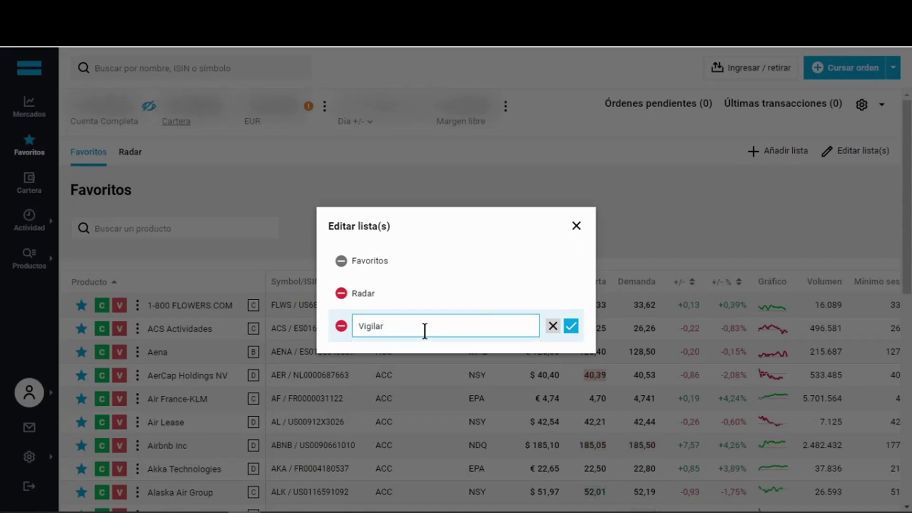
left_click(571, 326)
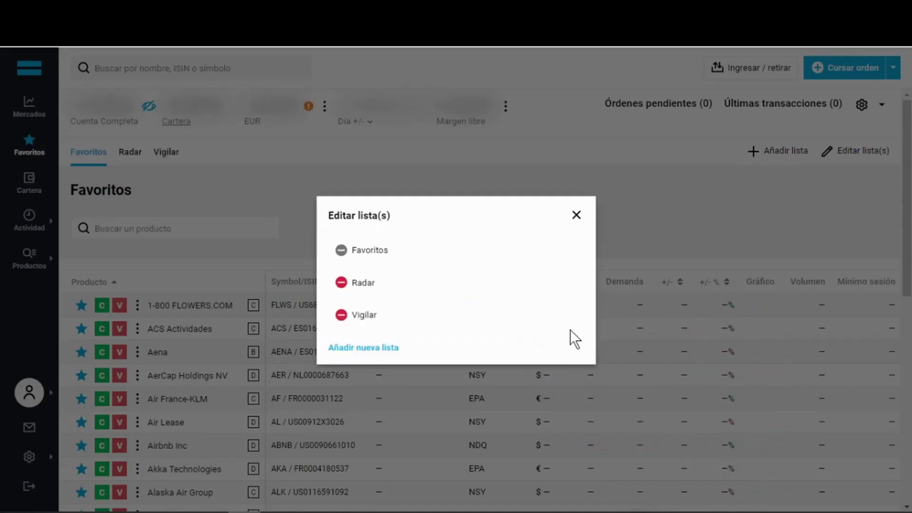
left_click(577, 216)
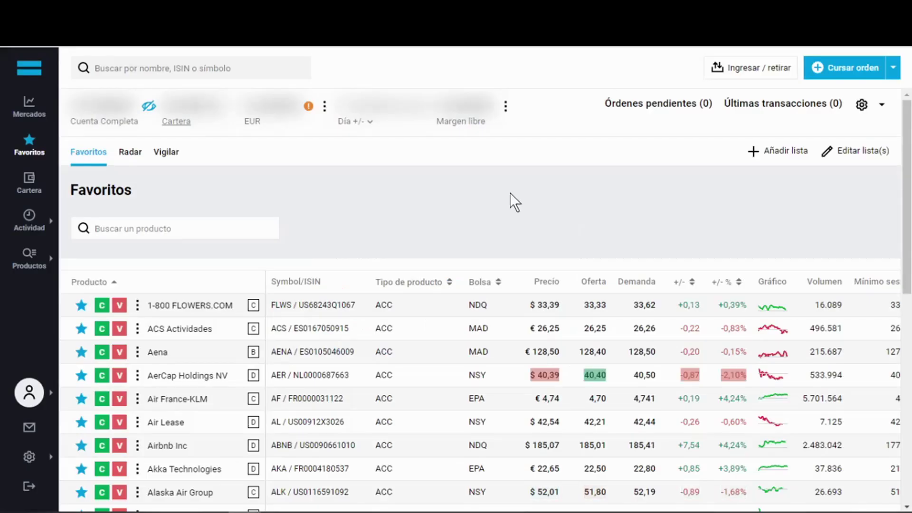
Open the Vigilar list and search the products for "am"
left_click(167, 153)
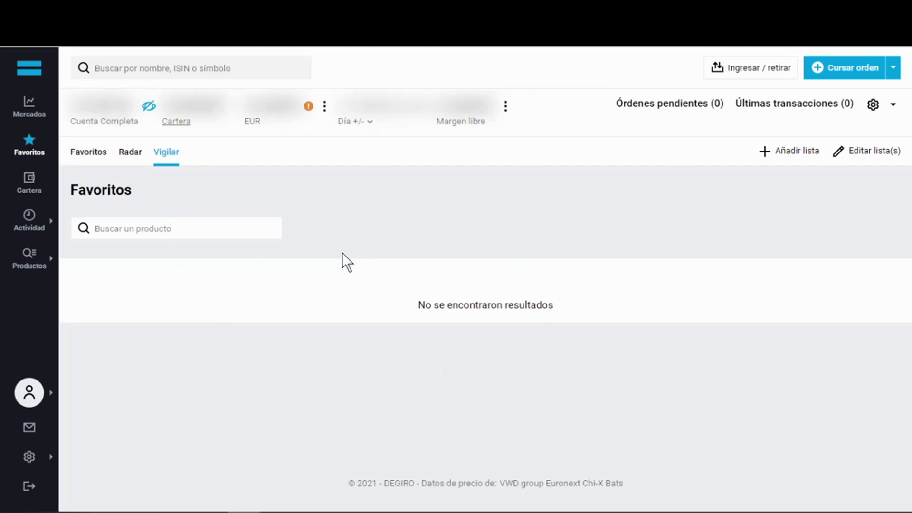
left_click(214, 70)
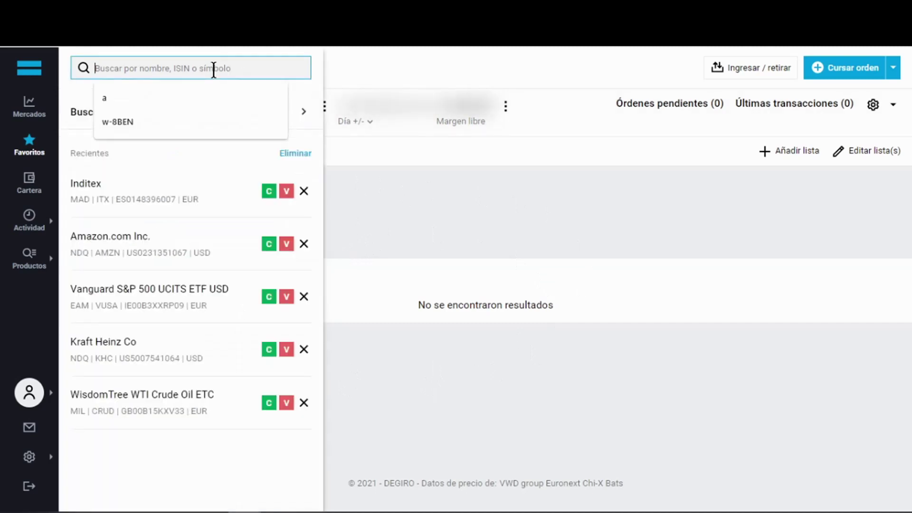
type("am")
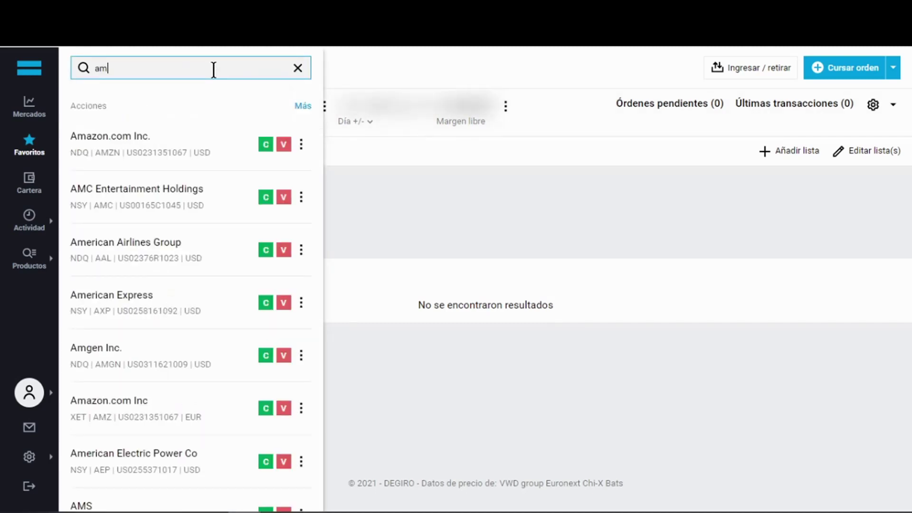
Add the NASDAQ-listed Amazon.com Inc. to the Vigilar list while keeping it in Favoritos
left_click(302, 145)
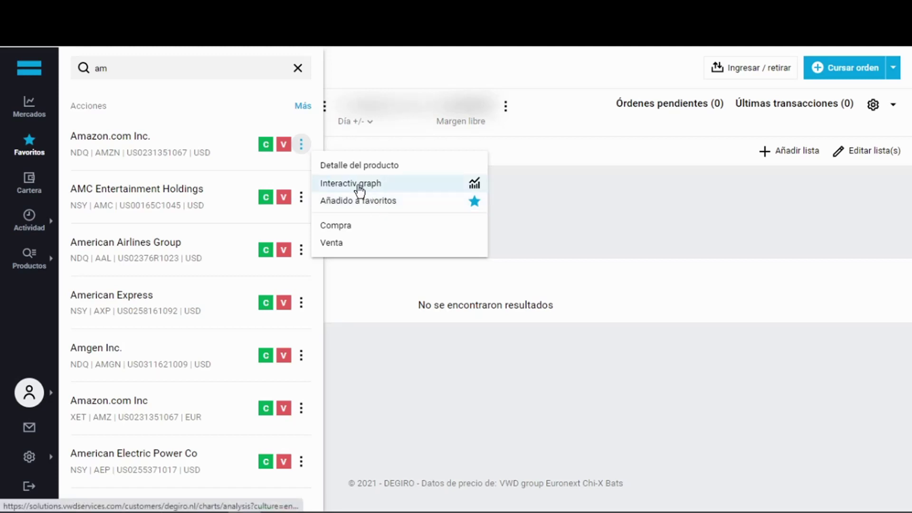
left_click(301, 302)
left_click(302, 303)
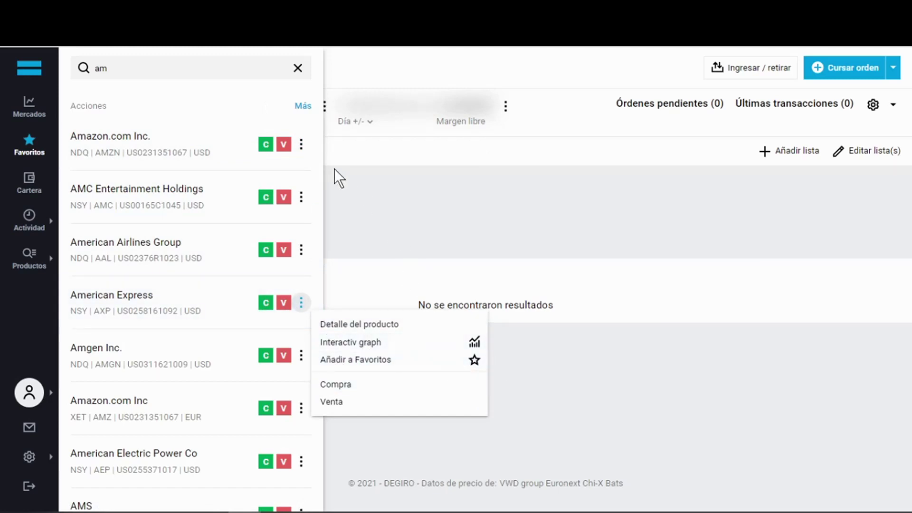
left_click(301, 144)
left_click(371, 205)
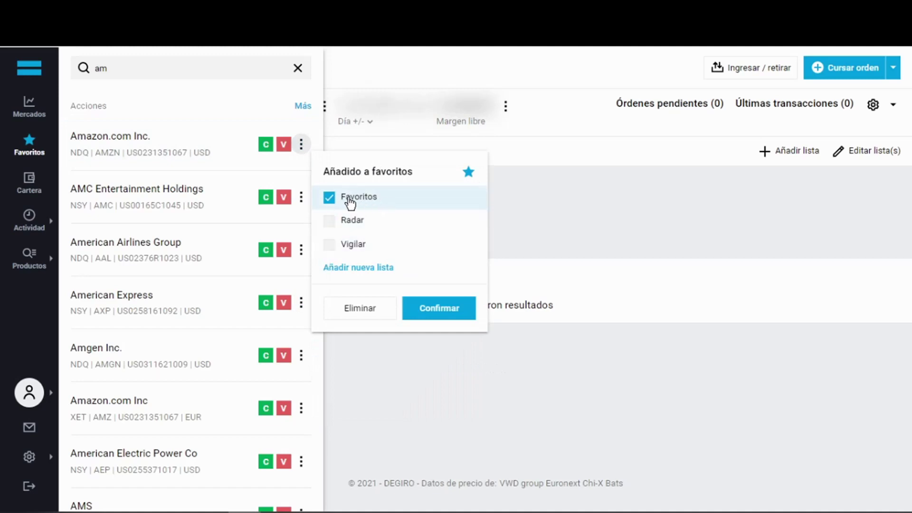
left_click(336, 247)
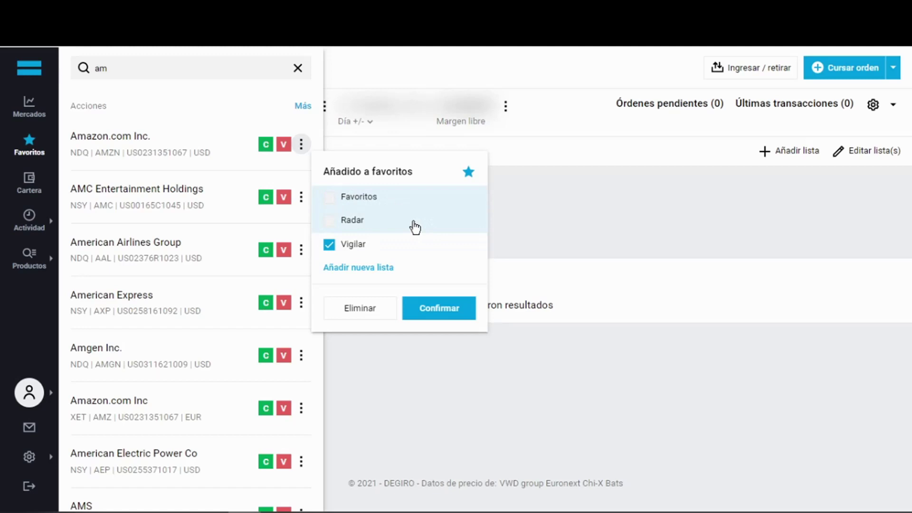
left_click(332, 199)
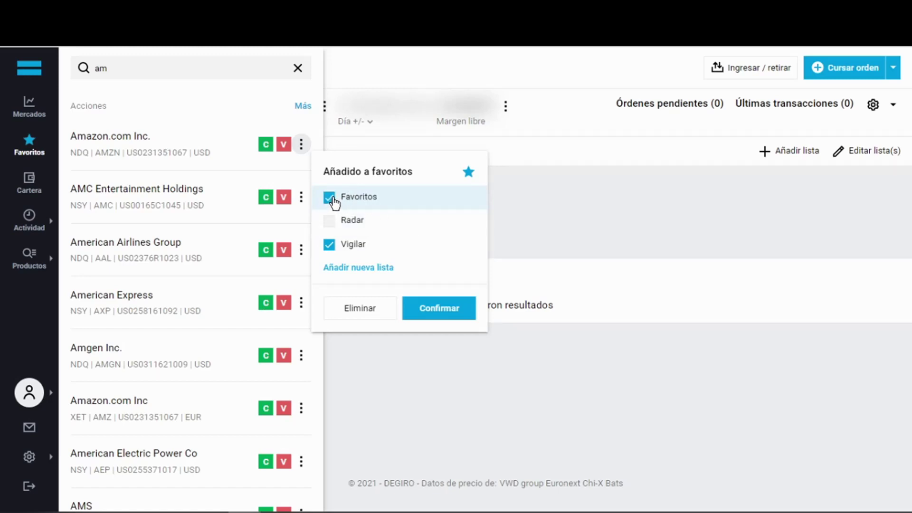
left_click(439, 308)
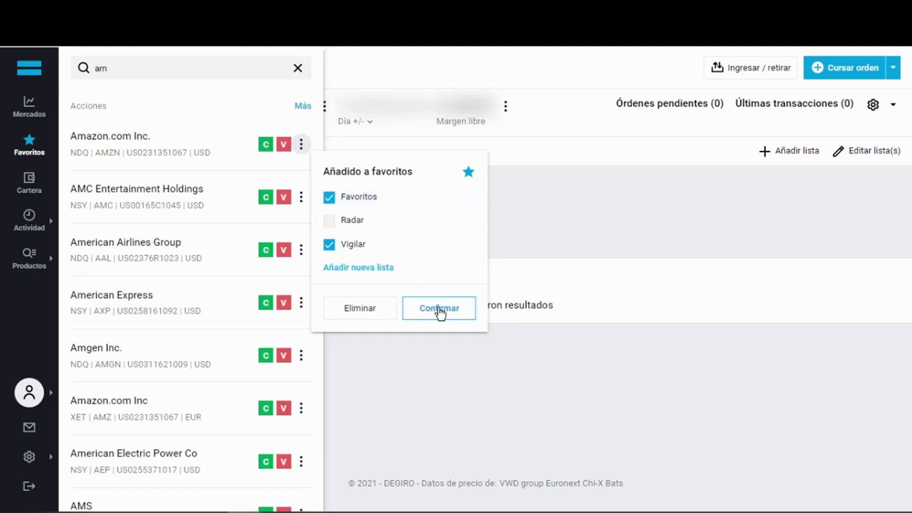
left_click(446, 367)
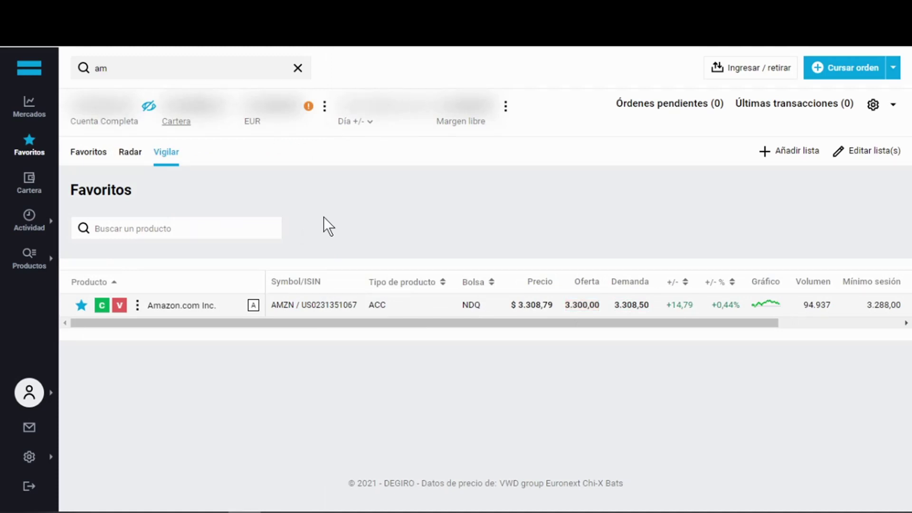
Remove Amazon.com Inc. from the Vigilar list
left_click(82, 307)
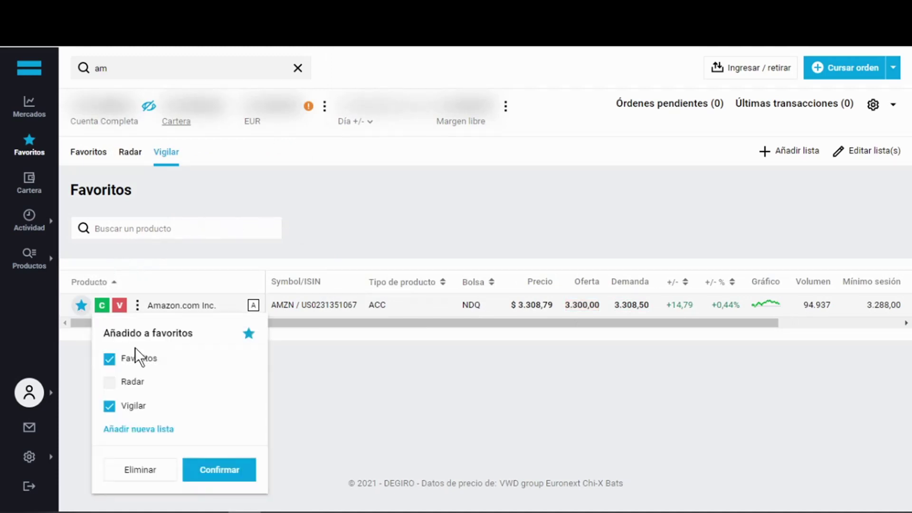
left_click(110, 408)
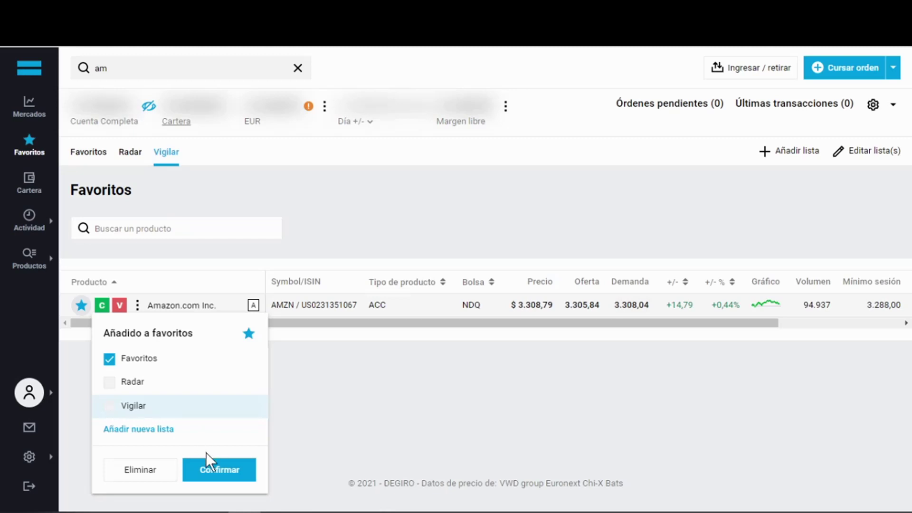
left_click(215, 469)
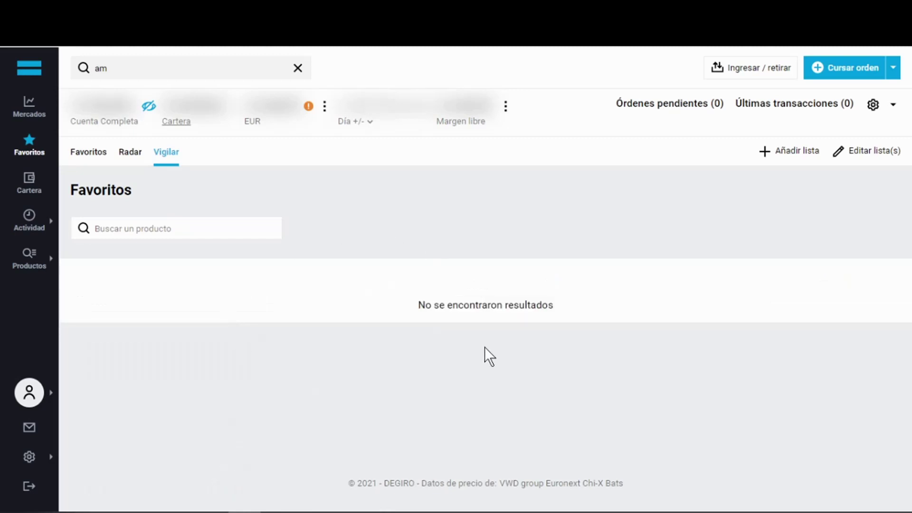
View the portfolio's open positions and open the product page of 1-800-FLOWERS.COM
left_click(33, 179)
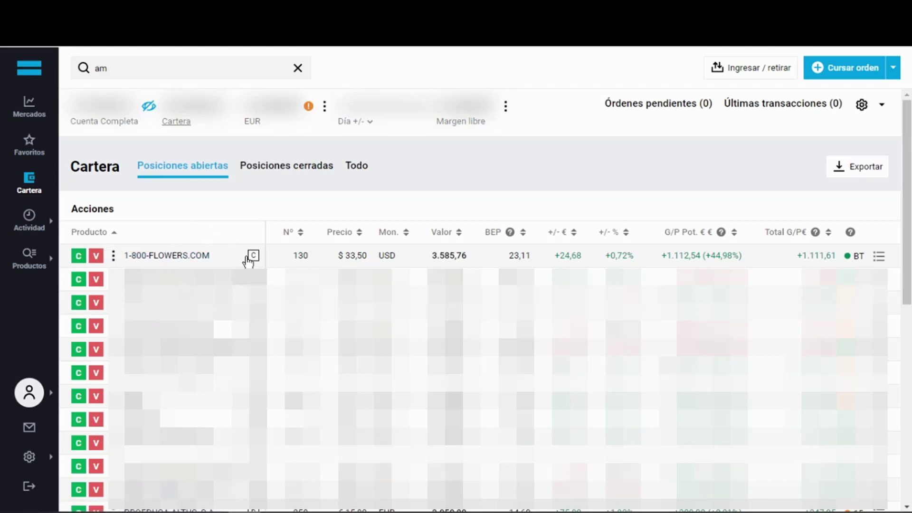
mouse_move(251, 261)
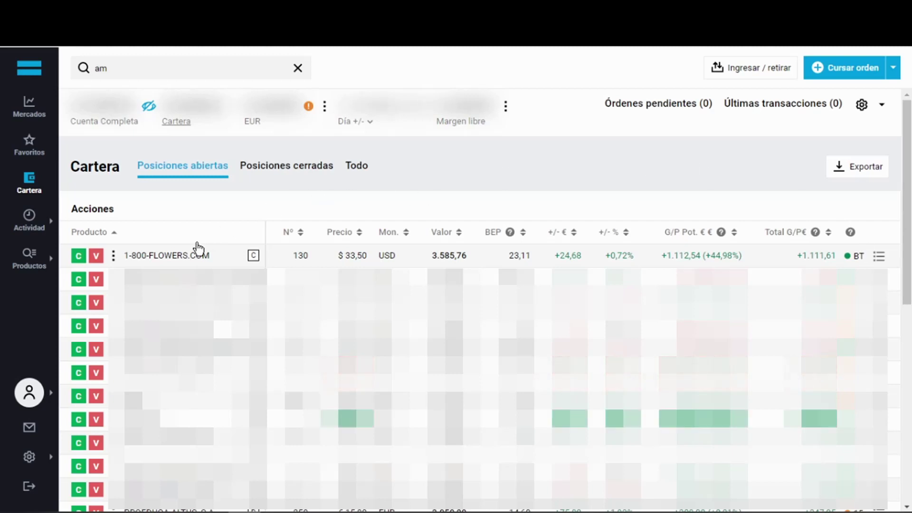
left_click(180, 256)
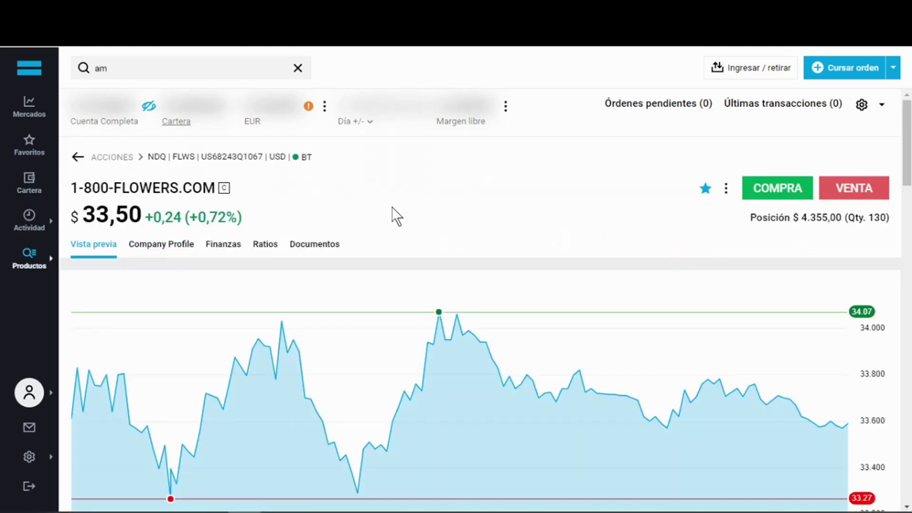
Examine the 1-800-FLOWERS.COM overview: price chart, product information, results calendar, key figures and news
scroll(393, 216, "down", 2)
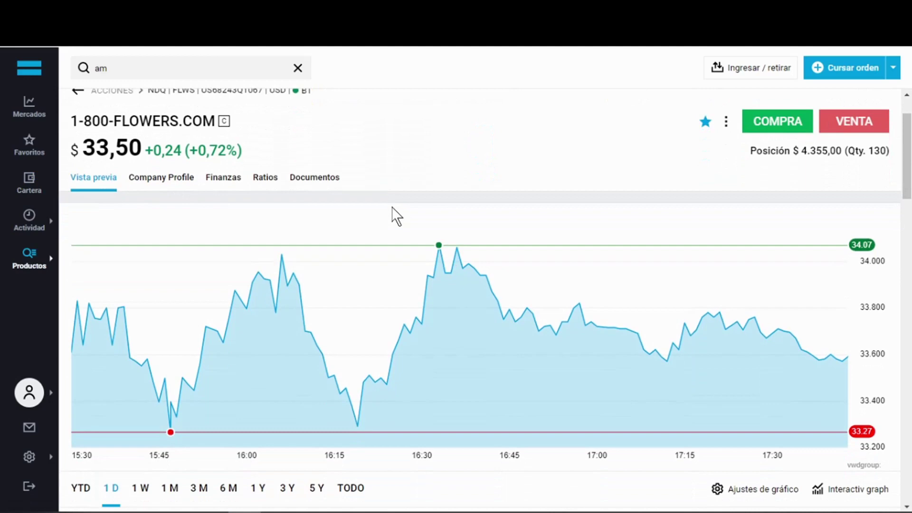
scroll(393, 210, "down", 10)
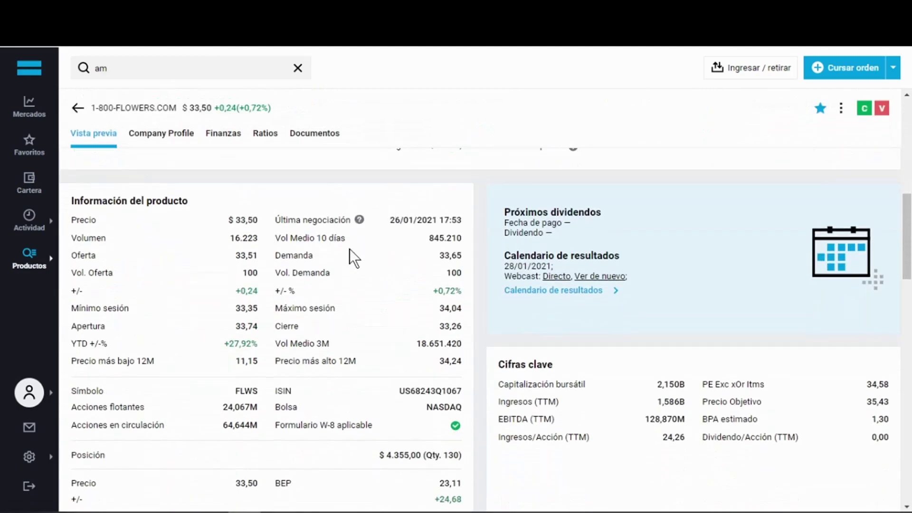
scroll(363, 273, "down", 8)
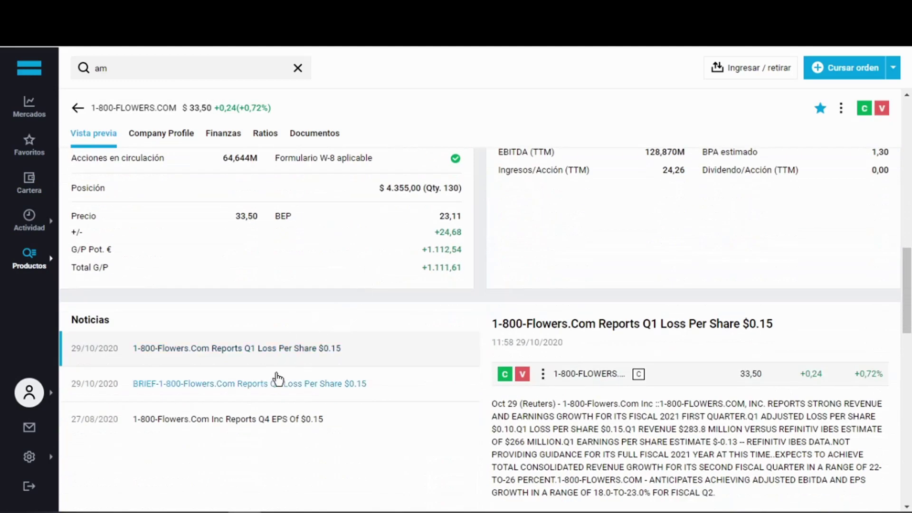
scroll(377, 357, "up", 7)
scroll(377, 350, "up", 1)
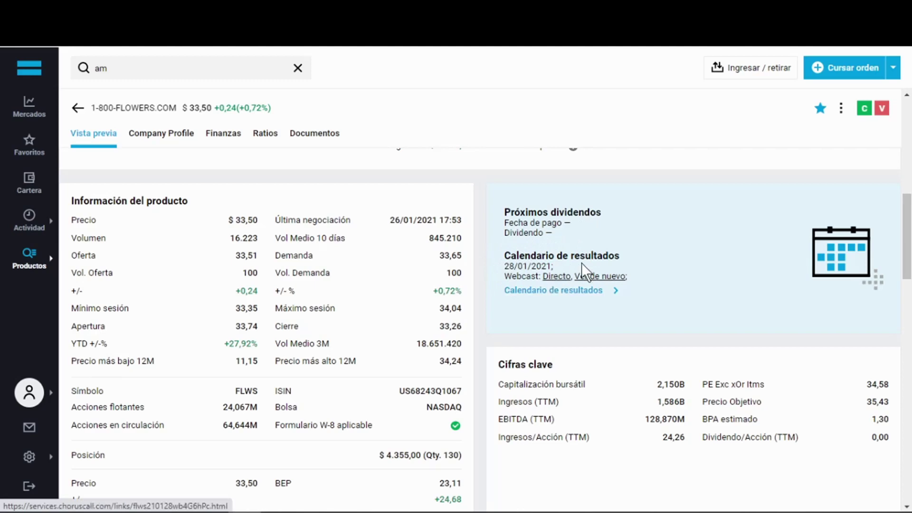
scroll(592, 267, "down", 4)
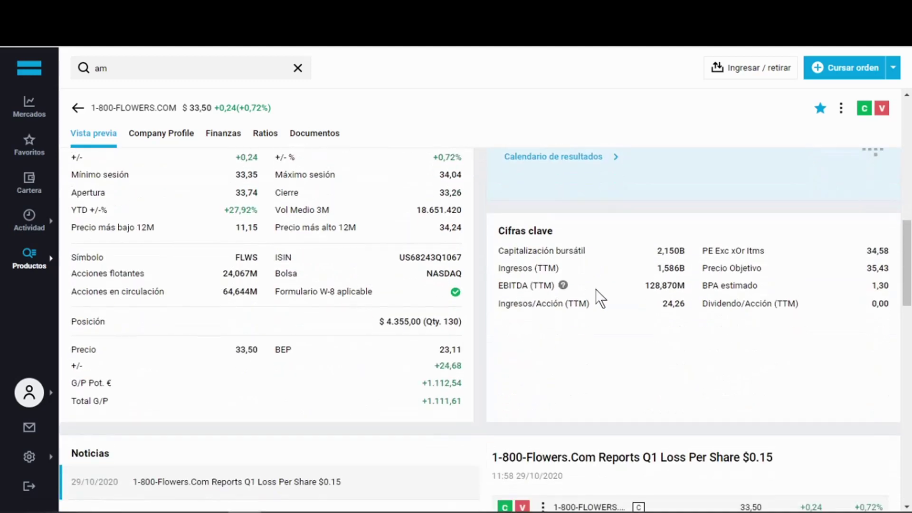
scroll(597, 290, "down", 3)
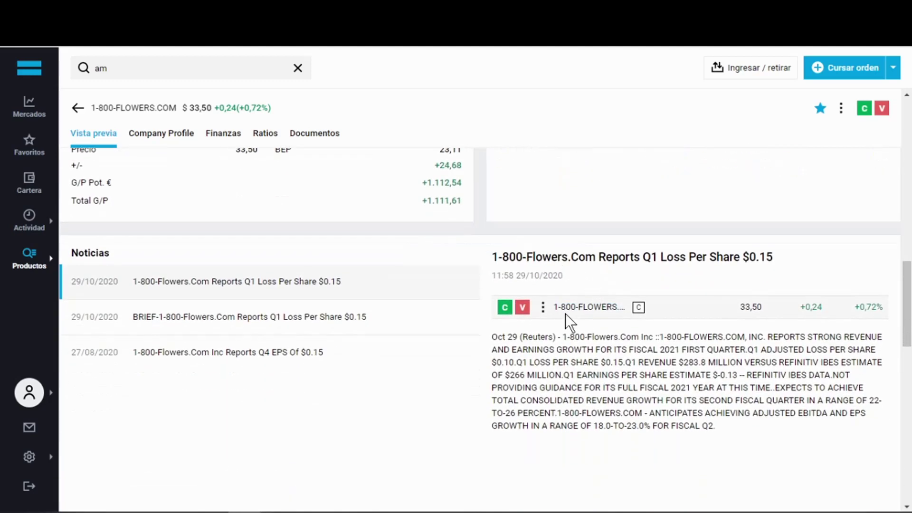
scroll(572, 295, "up", 6)
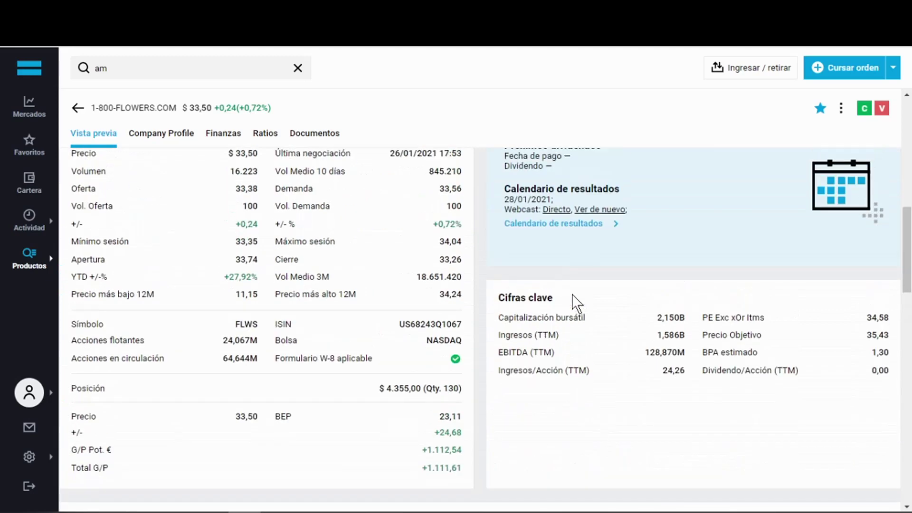
Review the company profile of 1-800-FLOWERS.COM, including company information, description, financial summary and executives
left_click(153, 137)
scroll(312, 250, "down", 1)
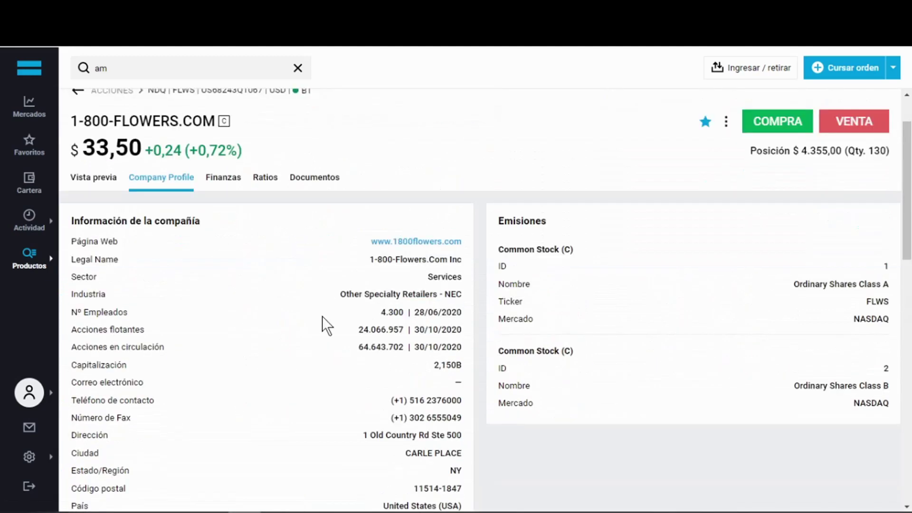
scroll(324, 328, "down", 8)
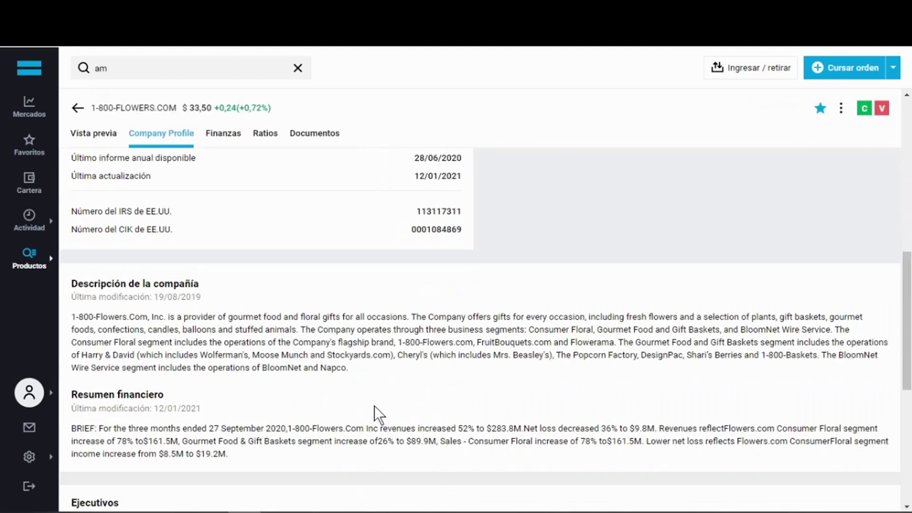
scroll(412, 429, "down", 7)
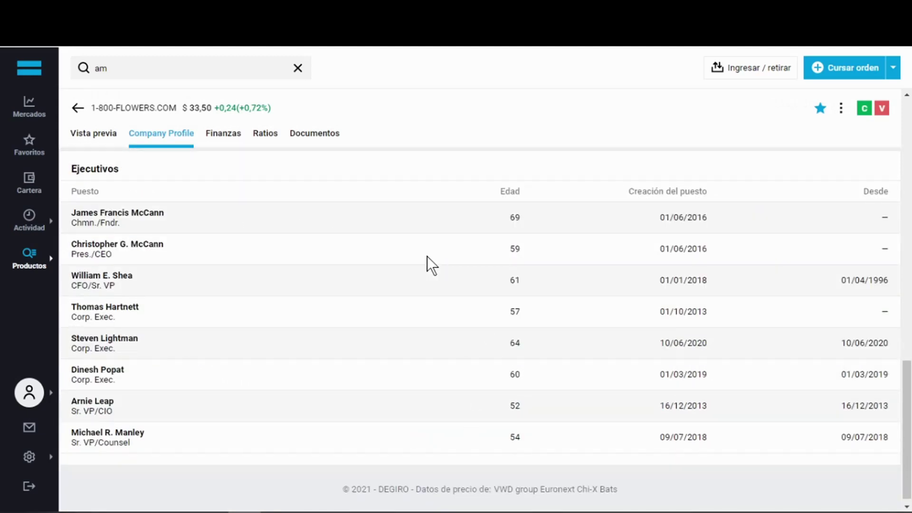
Review the annual income statement of 1-800-FLOWERS.COM in both its table and its chart
left_click(233, 134)
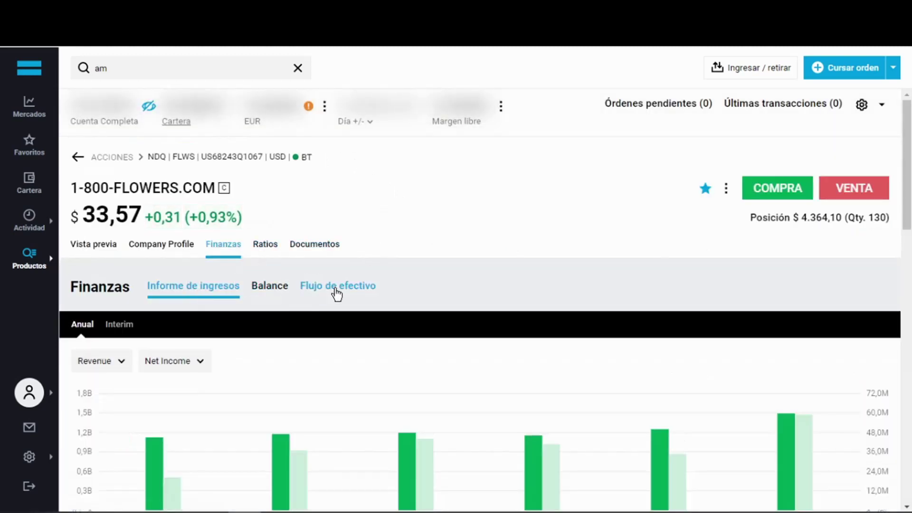
scroll(255, 319, "down", 8)
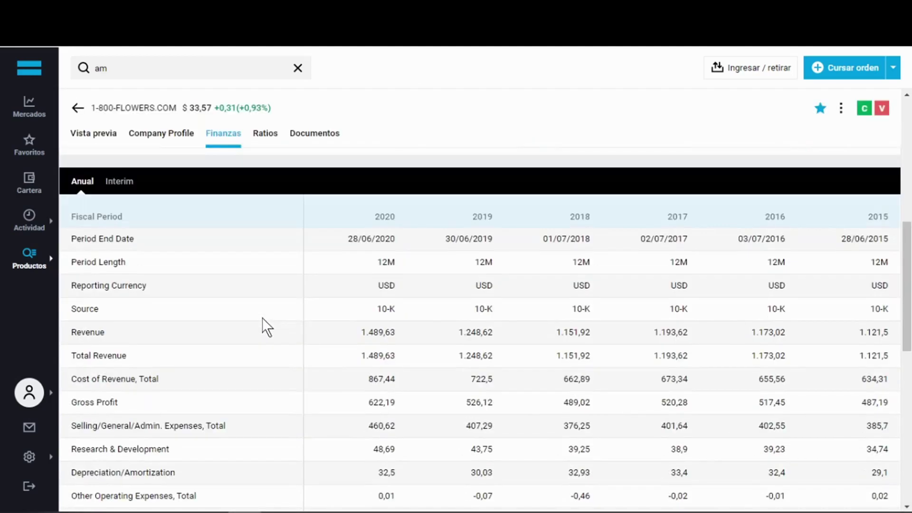
scroll(363, 290, "down", 8)
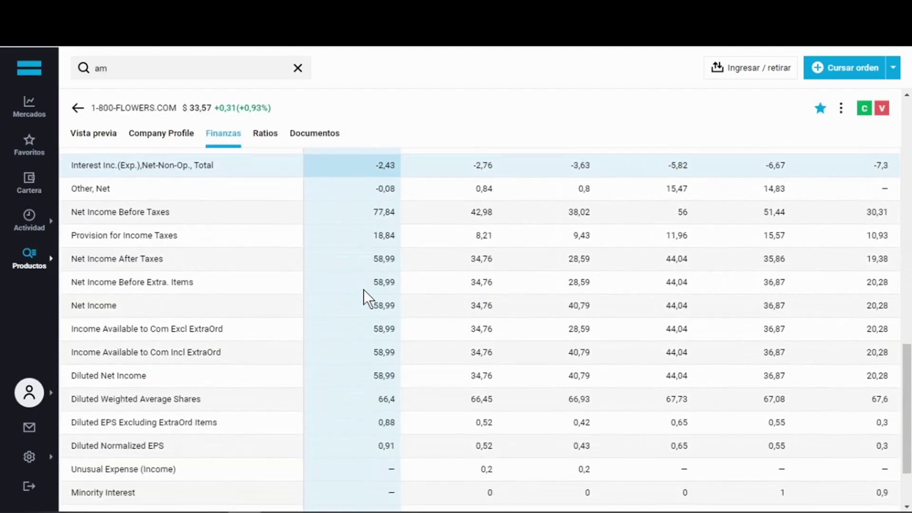
scroll(363, 289, "up", 10)
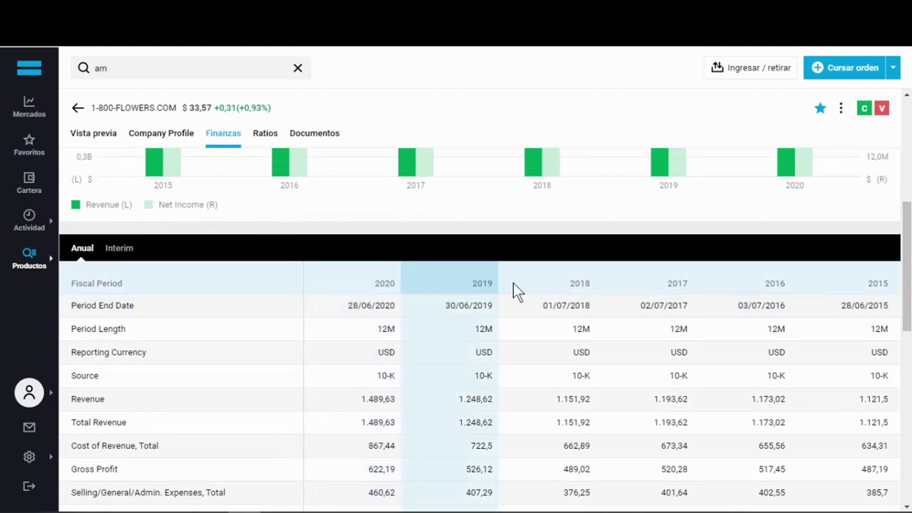
scroll(649, 286, "up", 5)
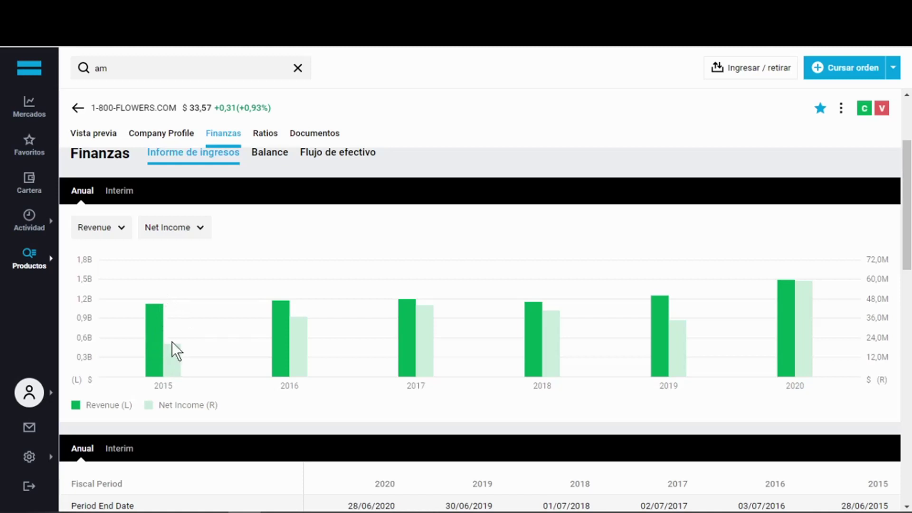
Set the income statement chart to compare Operating Income with Net Income instead of Revenue
left_click(123, 228)
scroll(126, 297, "down", 3)
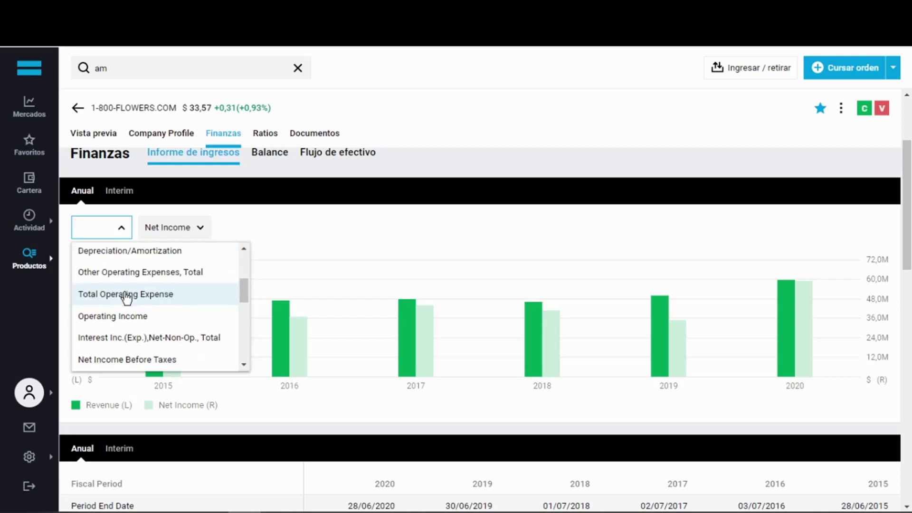
left_click(125, 319)
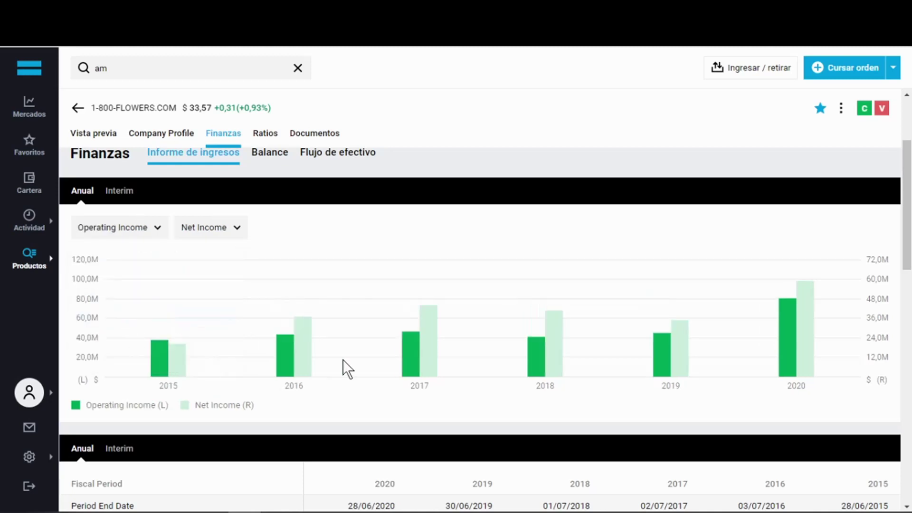
Review the annual balance sheet of 1-800-FLOWERS.COM, covering the assets and liabilities chart and the table below it
left_click(270, 152)
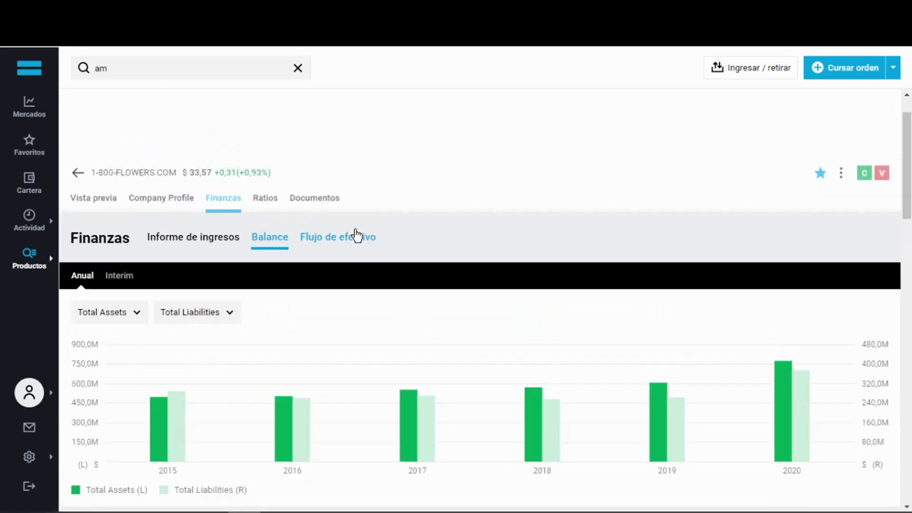
scroll(494, 309, "down", 2)
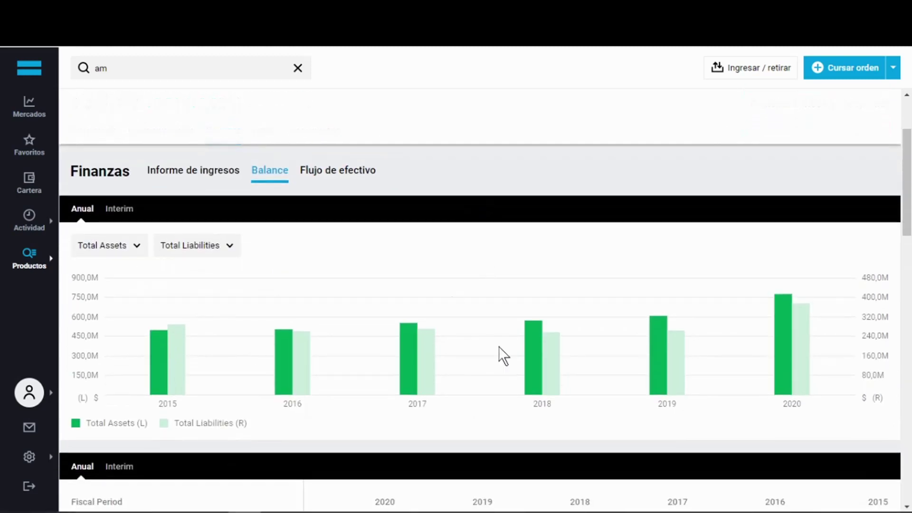
left_click(135, 248)
left_click(278, 246)
scroll(420, 419, "down", 7)
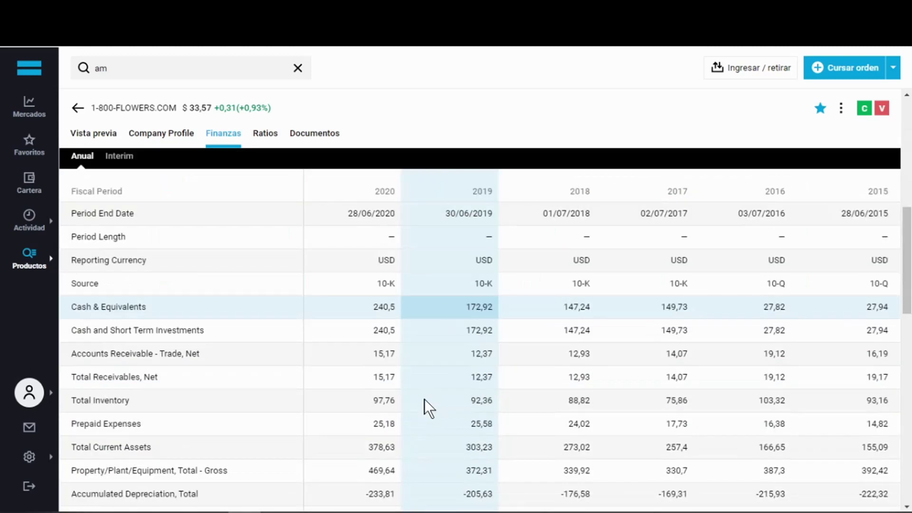
scroll(424, 397, "up", 1)
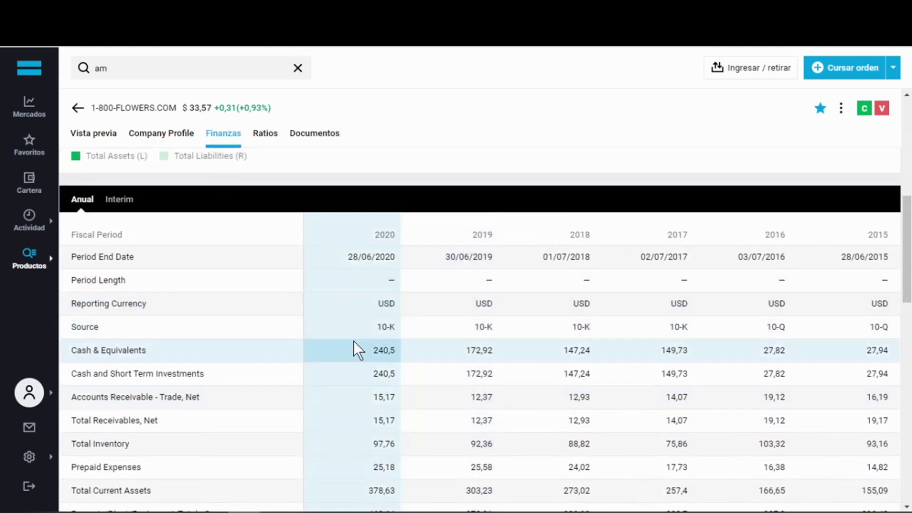
scroll(423, 366, "up", 5)
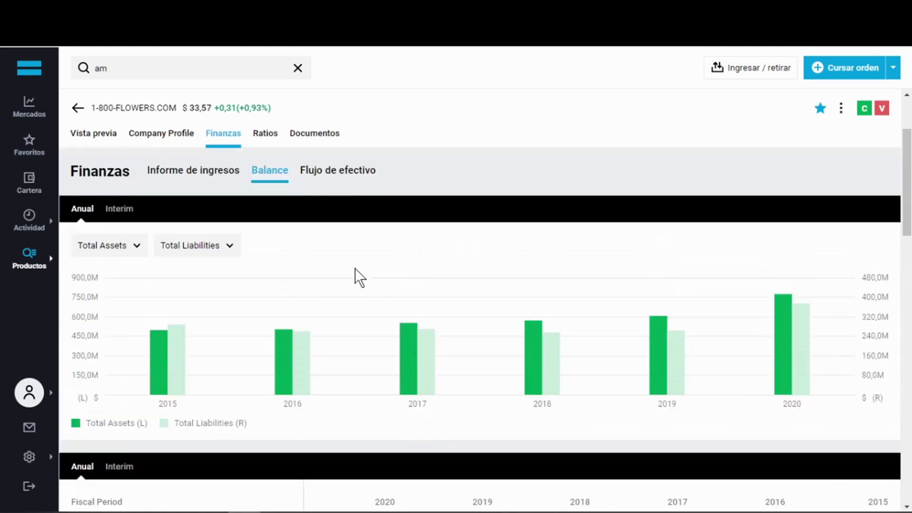
Review the annual cash flow statement of 1-800-FLOWERS.COM in its chart and table
left_click(340, 173)
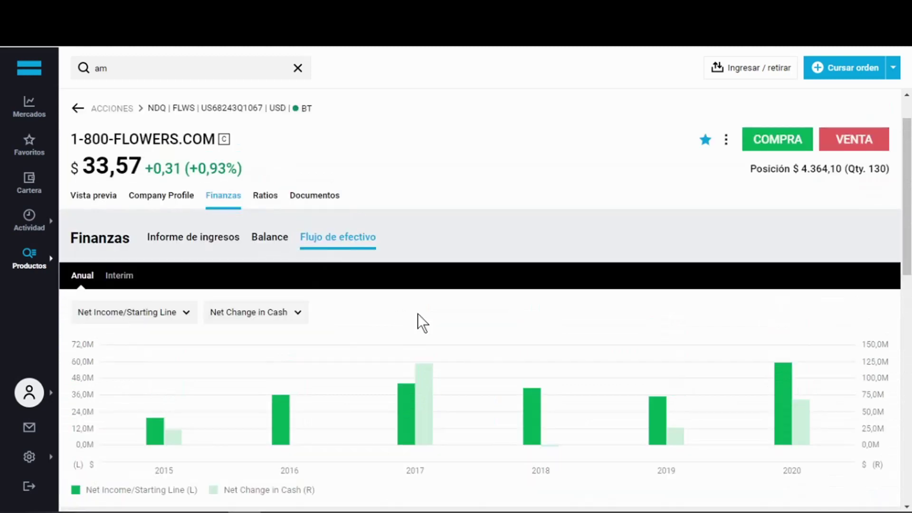
scroll(451, 370, "down", 1)
scroll(451, 369, "down", 5)
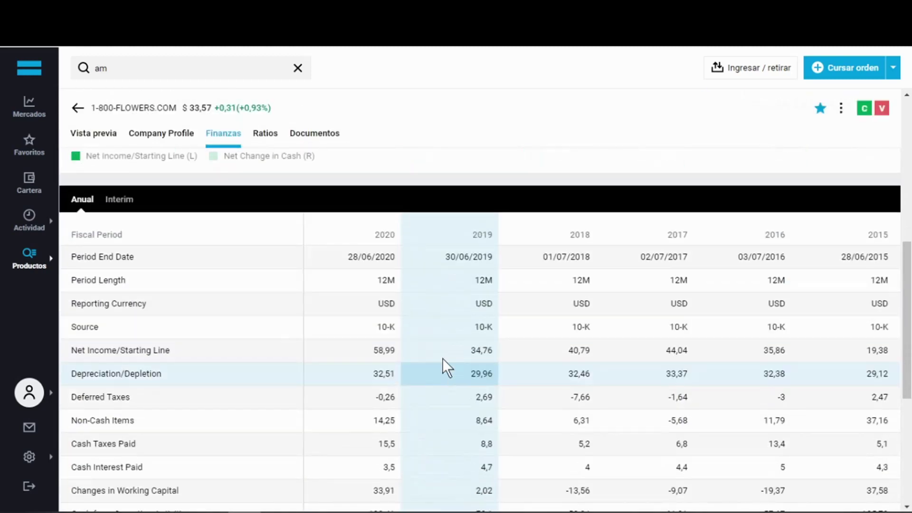
Review the ratios of 1-800-FLOWERS.COM, including price, per-share and valuation figures, and open its documents
left_click(275, 139)
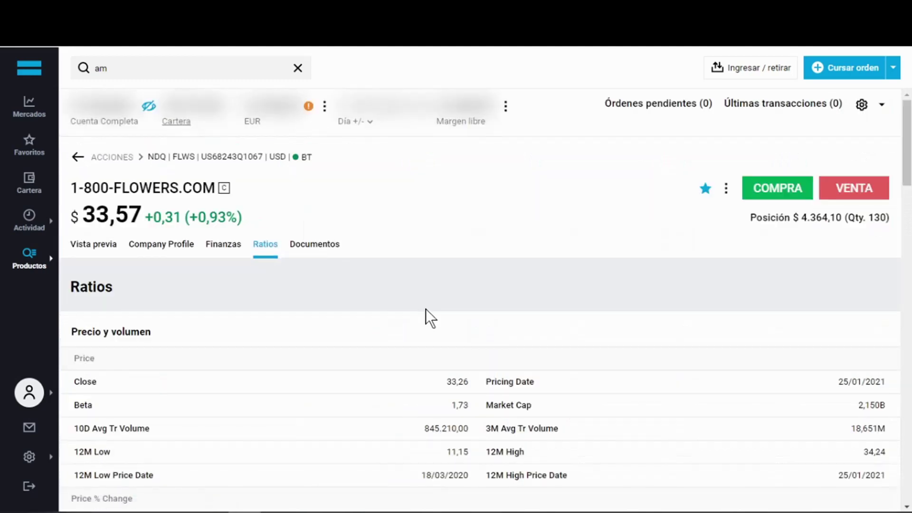
scroll(446, 325, "down", 3)
scroll(445, 325, "down", 8)
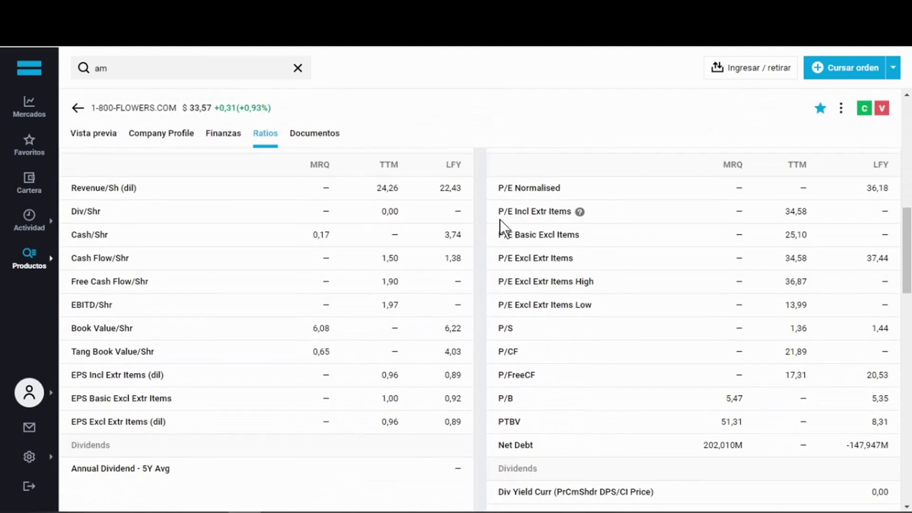
left_click(315, 133)
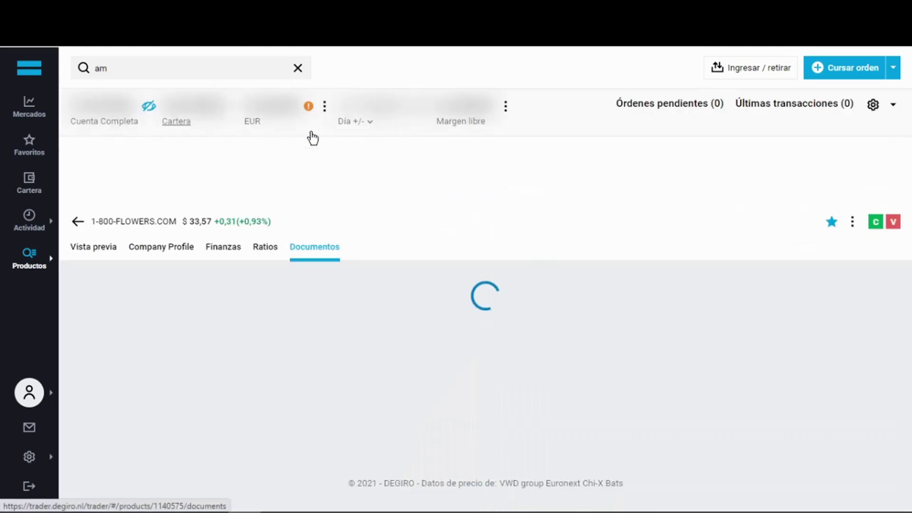
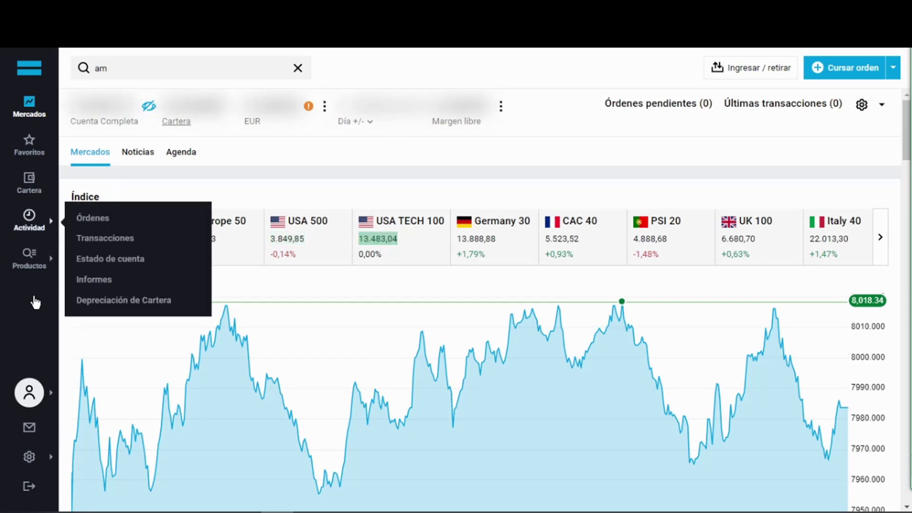
View the account profile overview and the pending orders in the activity section
left_click(29, 393)
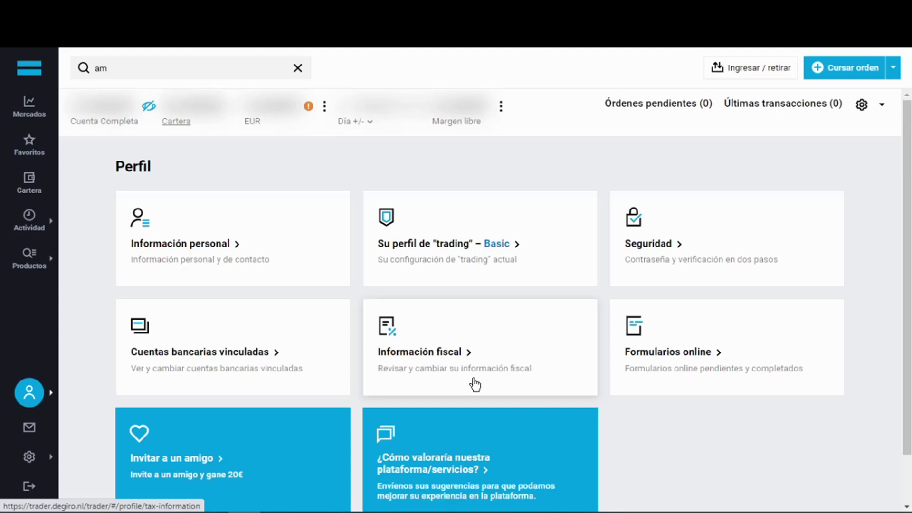
left_click(32, 225)
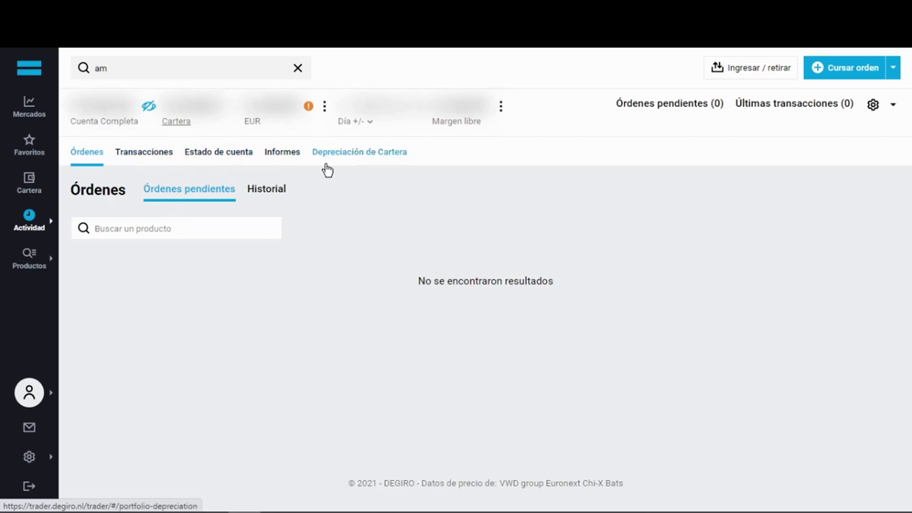
mouse_move(36, 230)
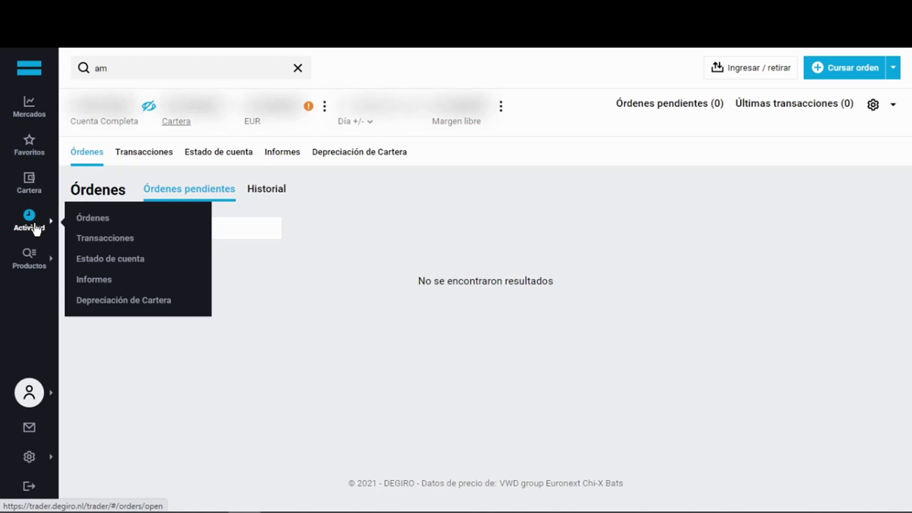
Open the stock product list for España and IBEX 35, and check the country filter options
left_click(32, 258)
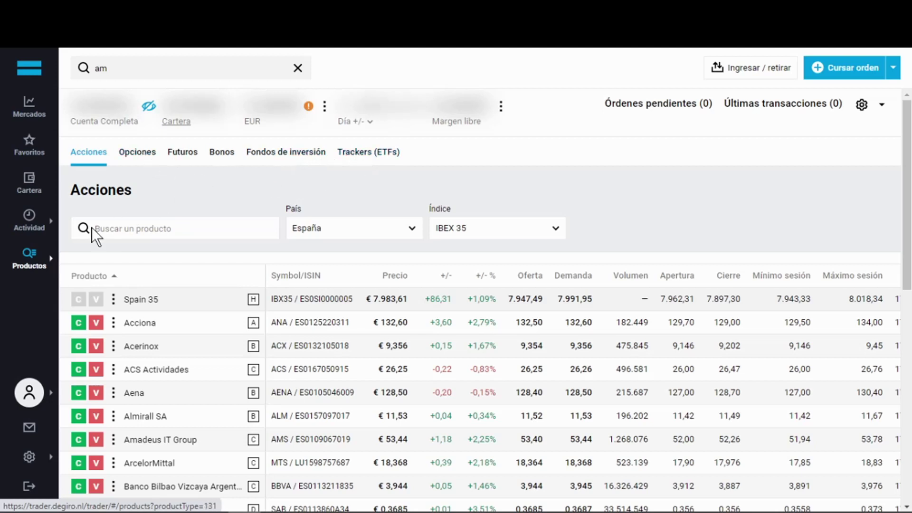
mouse_move(34, 264)
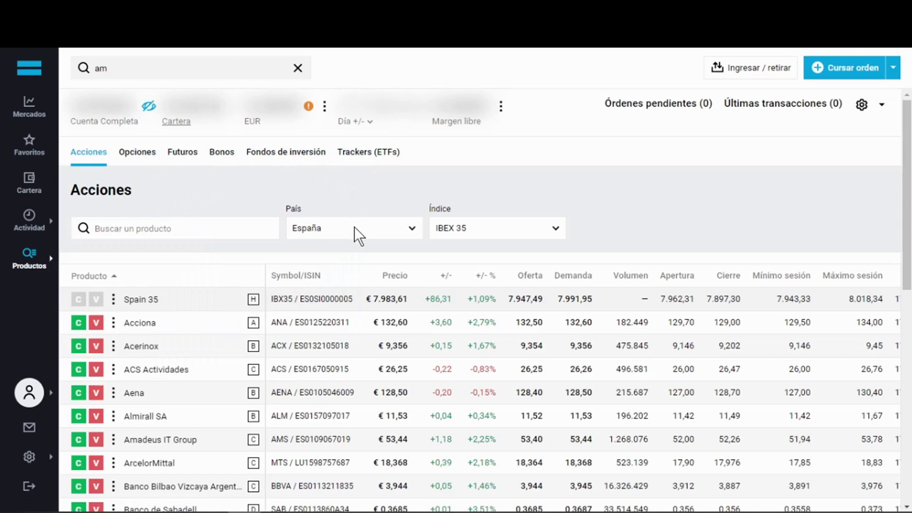
left_click(380, 226)
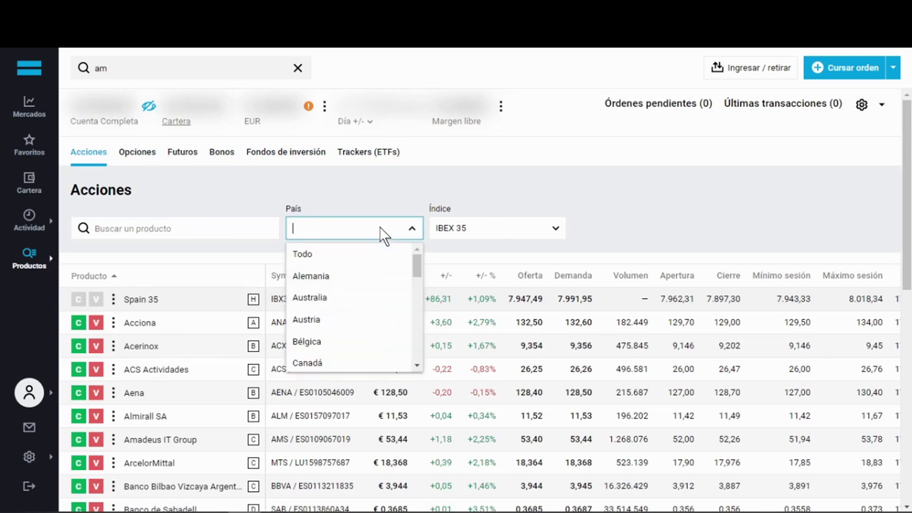
left_click(471, 221)
left_click(452, 197)
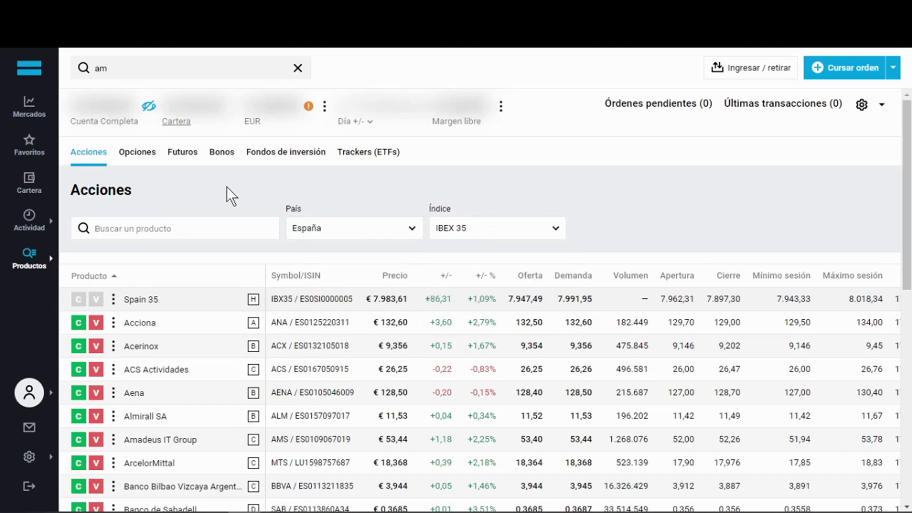
Browse the stock product categories by region, covering the markets under España, Europa and América
mouse_move(200, 256)
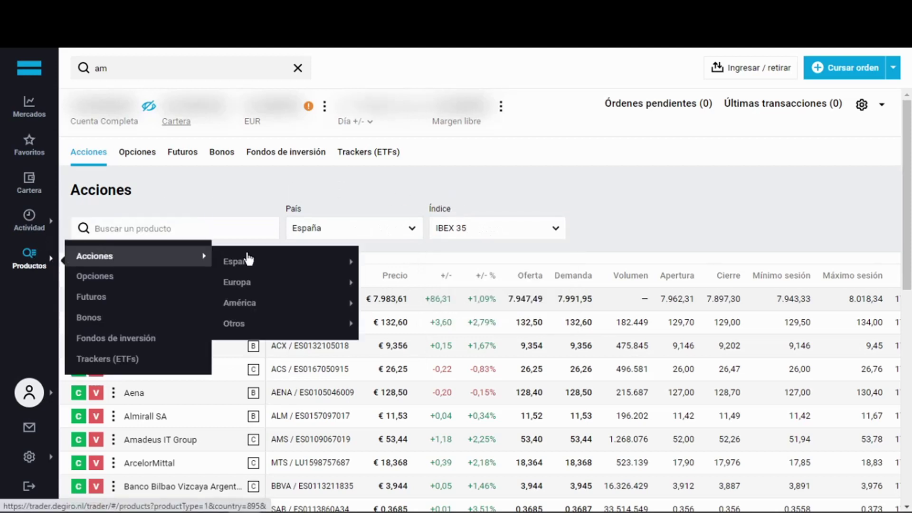
mouse_move(350, 265)
mouse_move(310, 283)
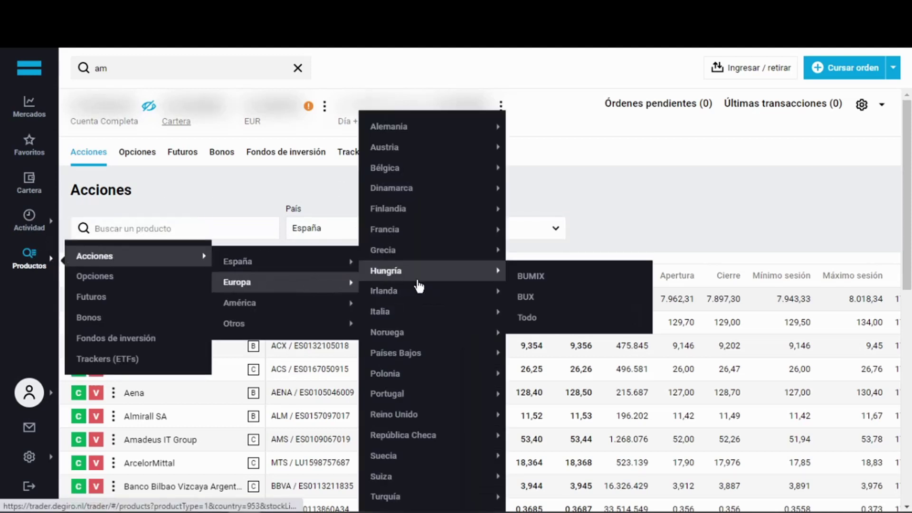
mouse_move(417, 240)
mouse_move(343, 306)
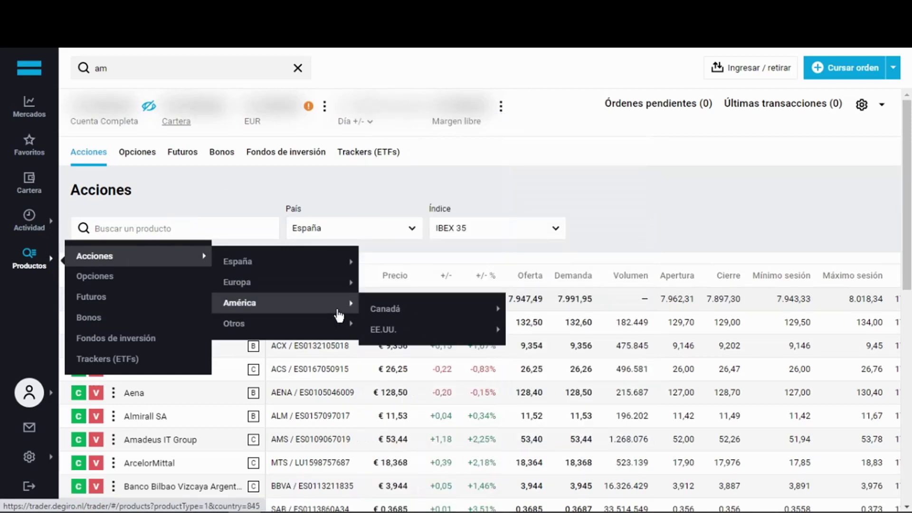
mouse_move(408, 329)
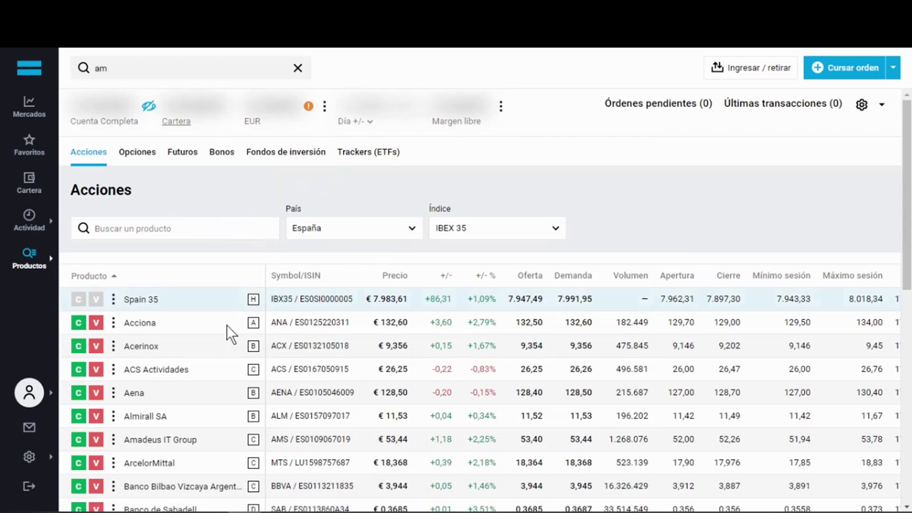
Look through the IBEX 35 stocks with their prices, changes and volumes, and return to the start of the list
scroll(237, 378, "down", 8)
scroll(238, 377, "up", 4)
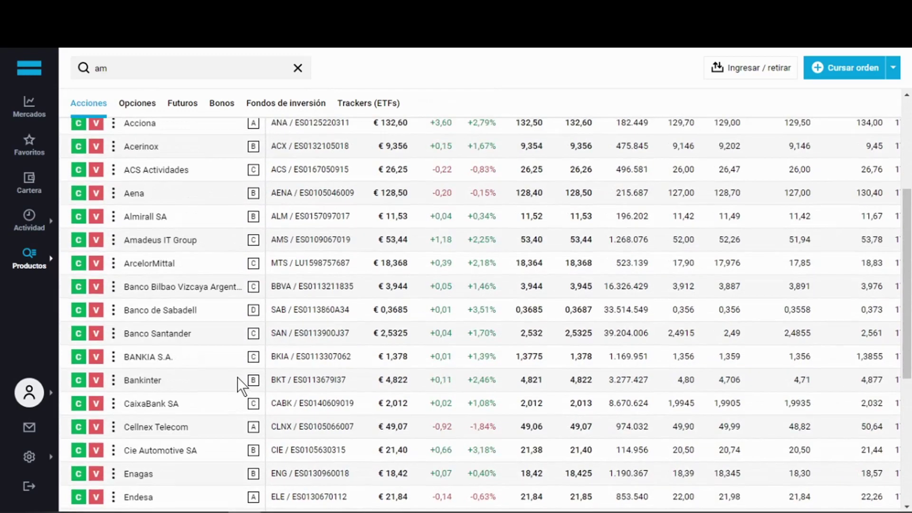
scroll(238, 378, "up", 4)
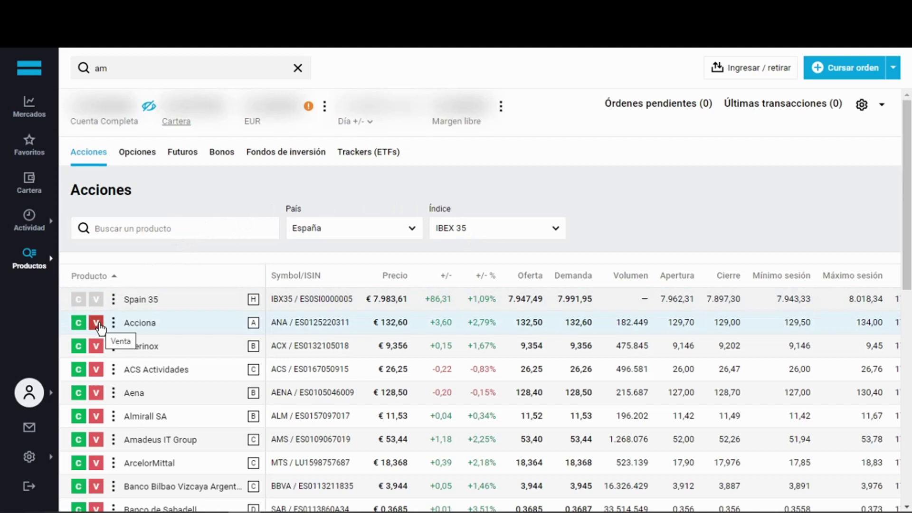
Review the Amadeus IT Group overview page with a buy order form open, and close the form
left_click(79, 442)
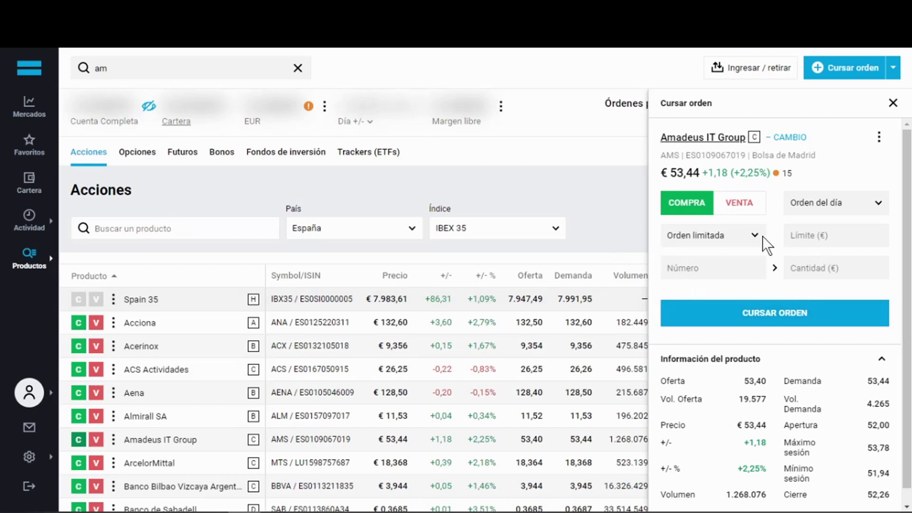
left_click(161, 441)
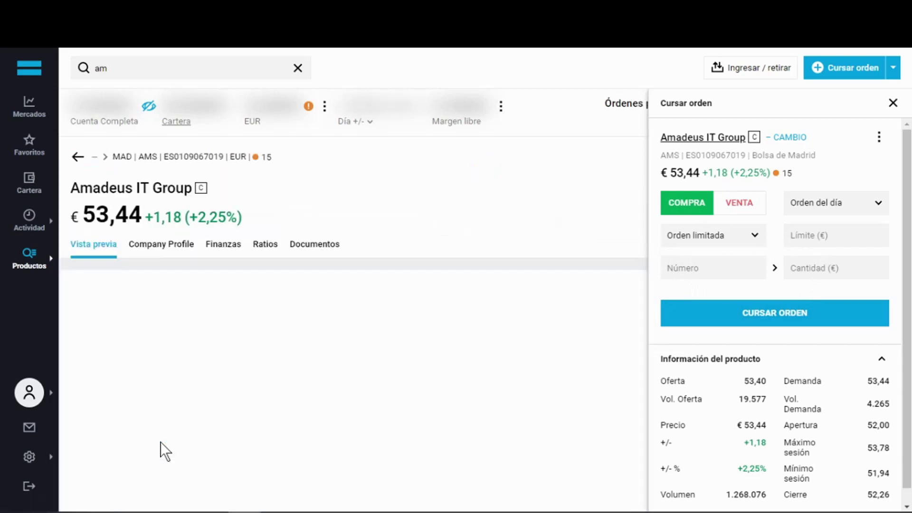
scroll(394, 342, "down", 3)
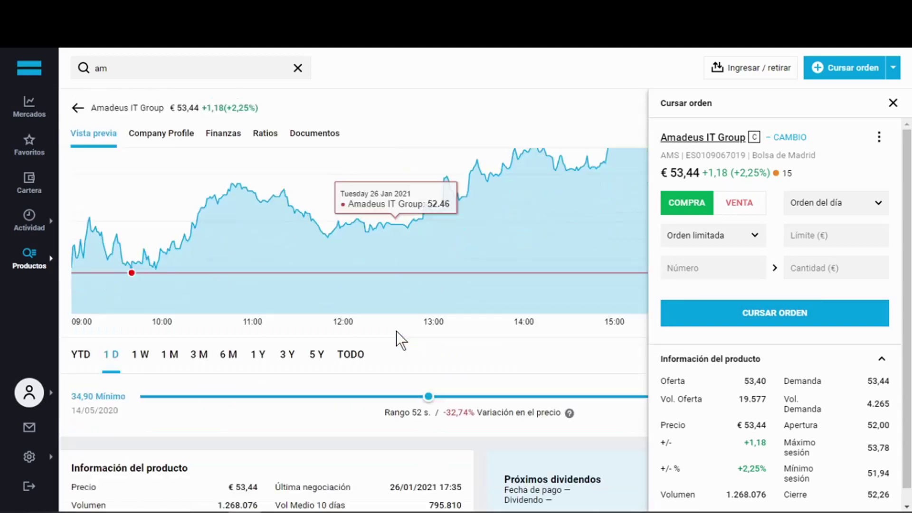
scroll(404, 354, "up", 4)
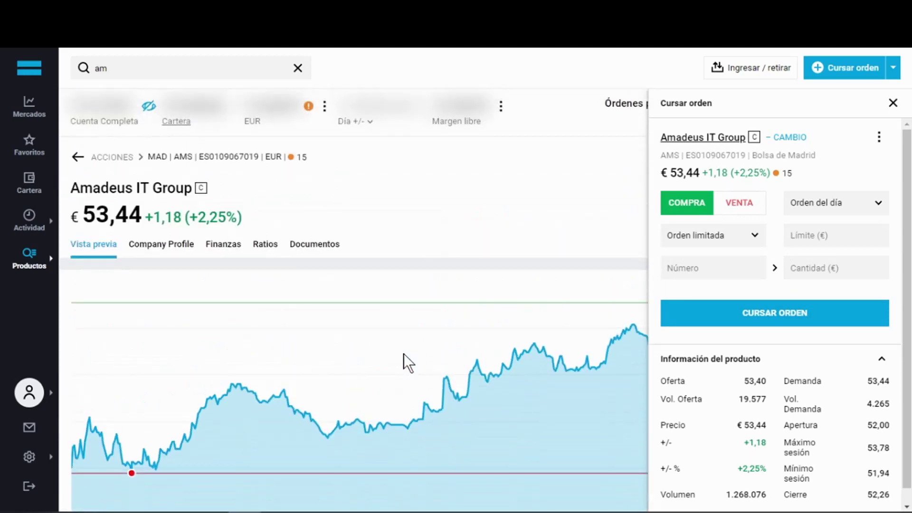
left_click(894, 105)
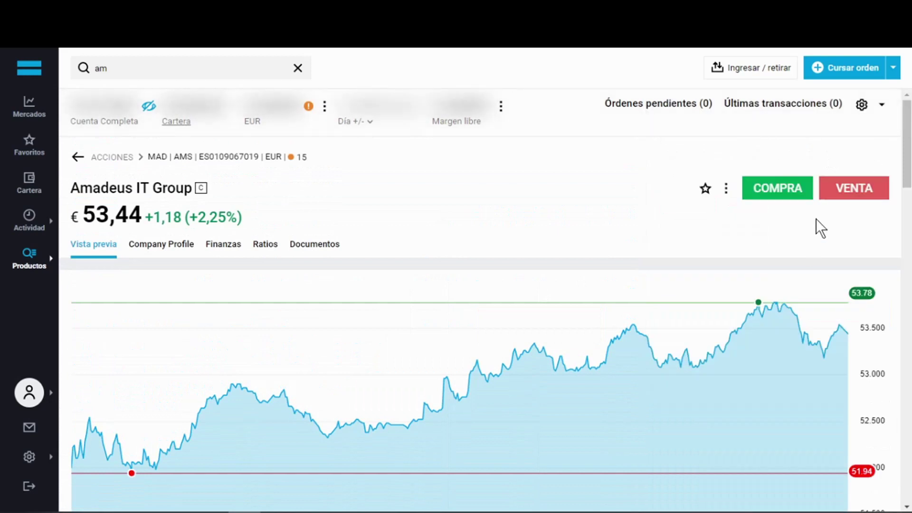
Check the favourites lists offered for Amadeus IT Group without confirming, and open a buy order for the stock
left_click(706, 189)
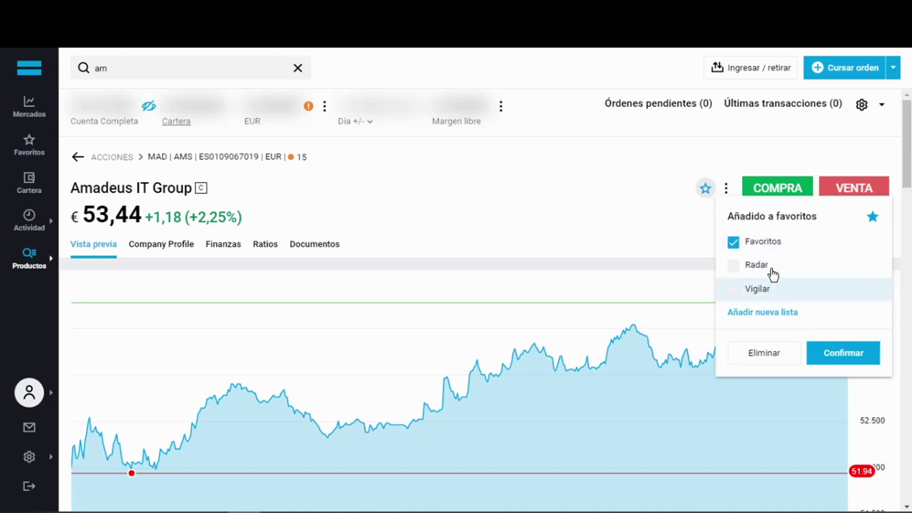
left_click(698, 220)
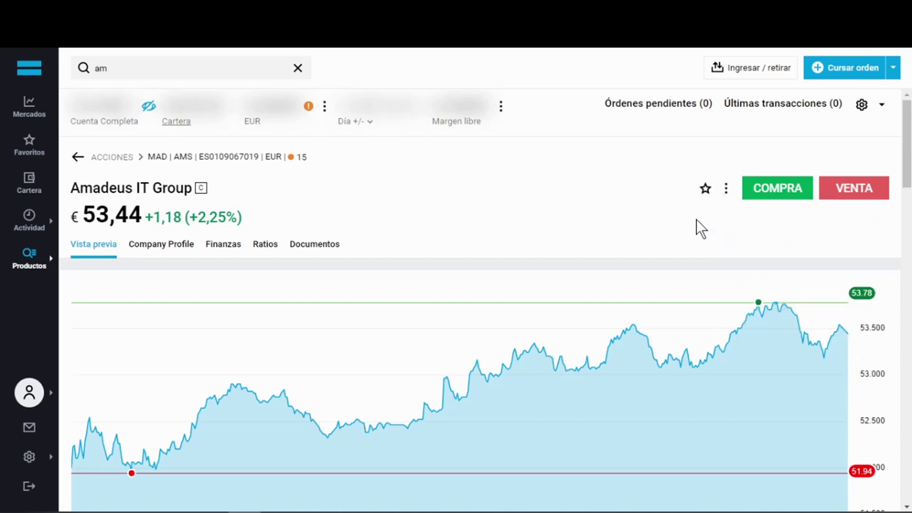
left_click(761, 192)
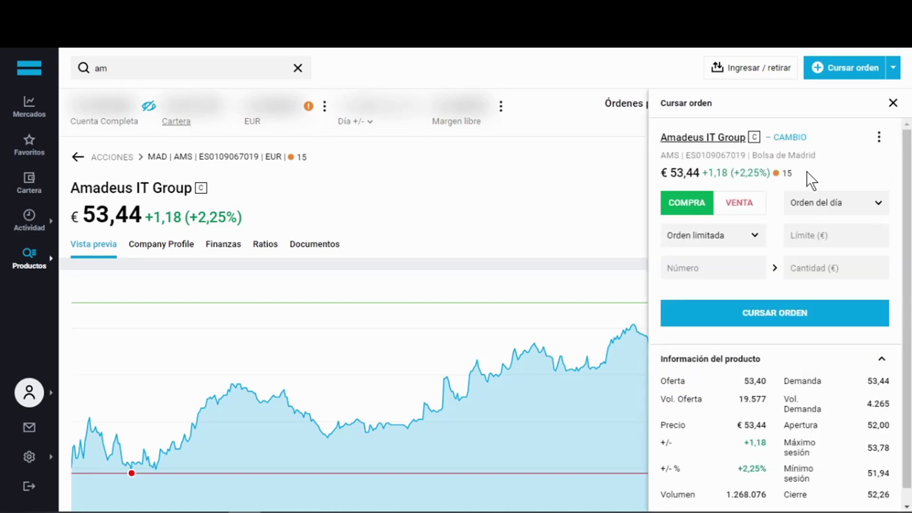
Search for "solaria" and open a buy order for the Madrid-listed Solaria Energia y Medio Ambiente S.A
left_click(210, 69)
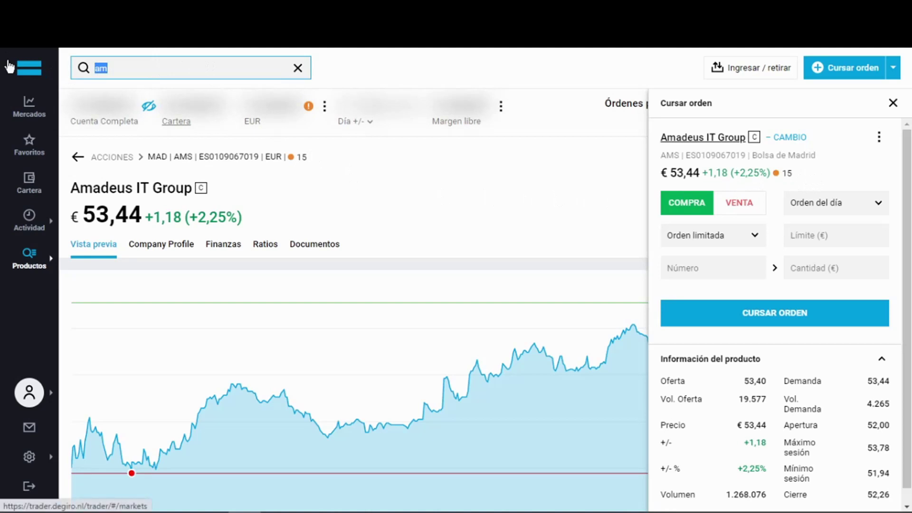
type("solaria")
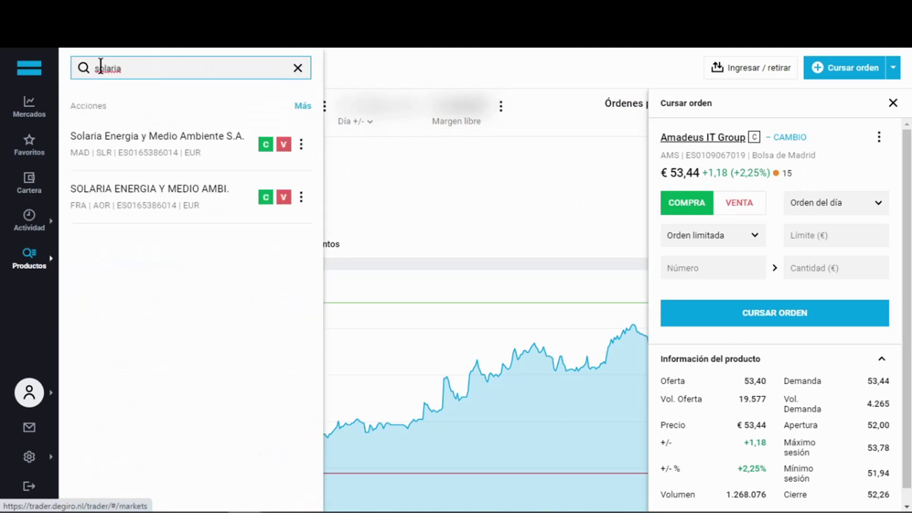
left_click(265, 145)
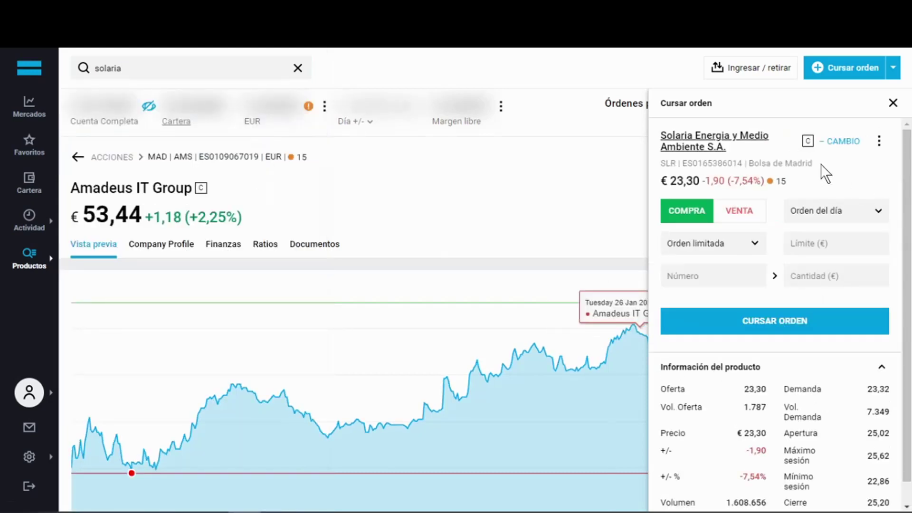
Open the Solaria Energia y Medio Ambiente product page, start a buy order from it and check the price delay
left_click(711, 144)
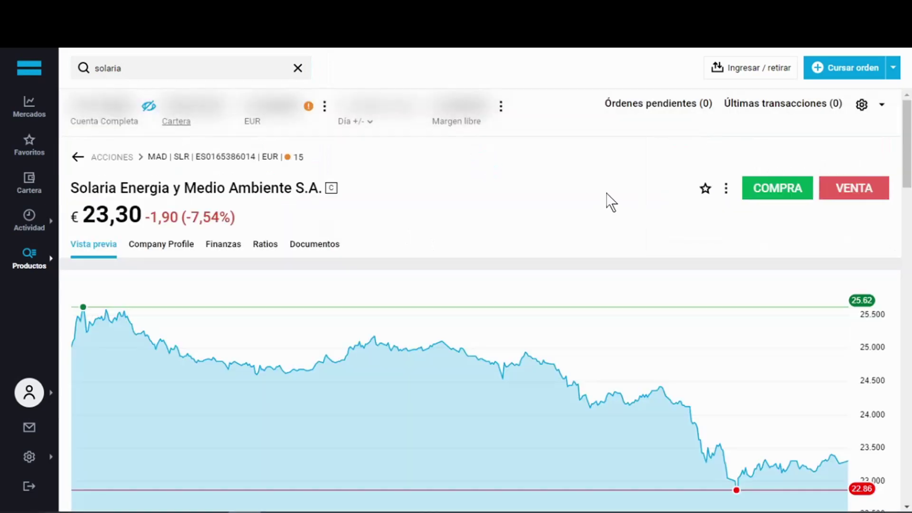
left_click(780, 188)
mouse_move(781, 182)
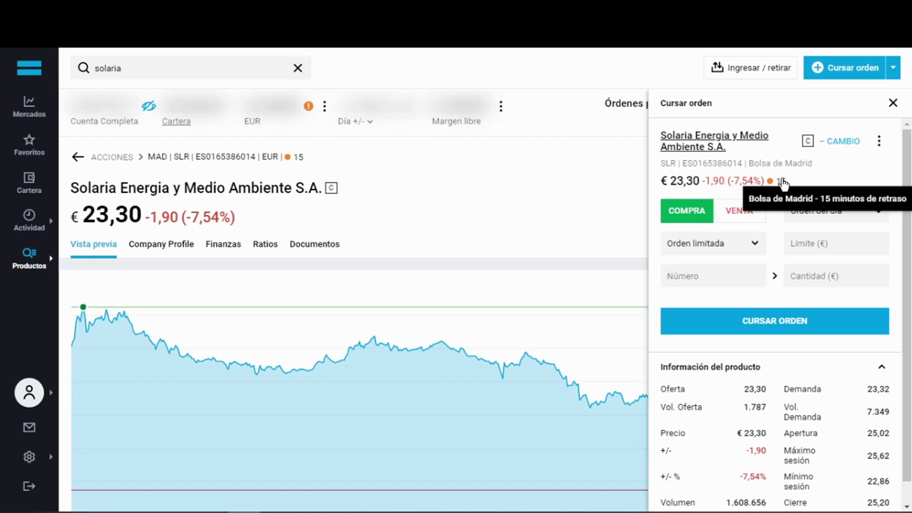
Try the Orden a mercado type on the Solaria buy order, and switch back to Orden limitada
left_click(741, 243)
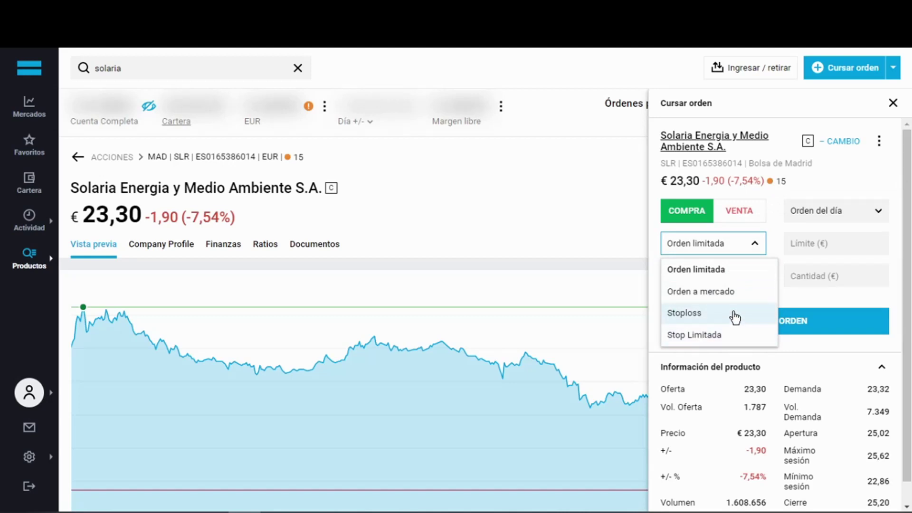
left_click(744, 291)
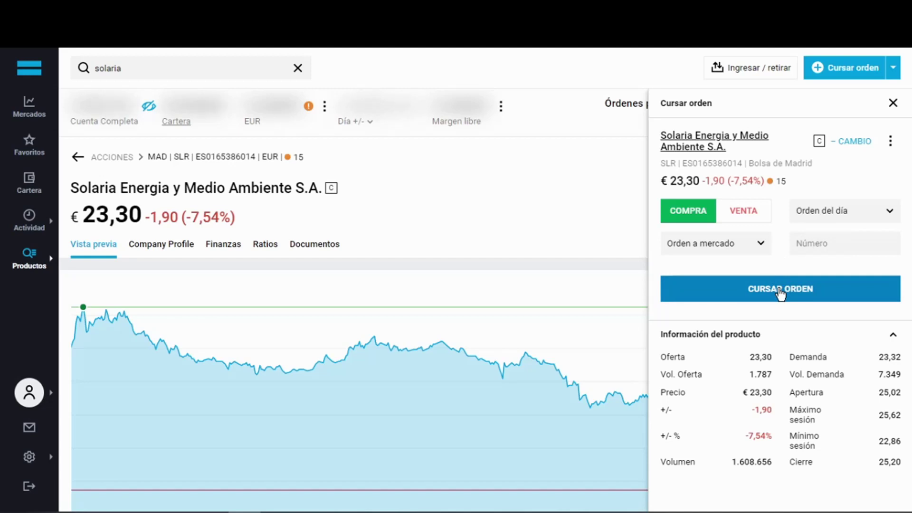
left_click(760, 252)
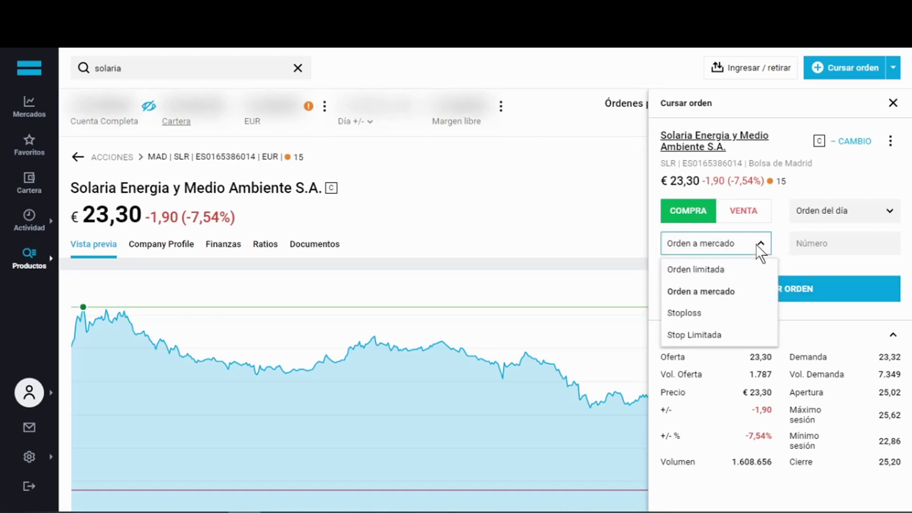
left_click(733, 269)
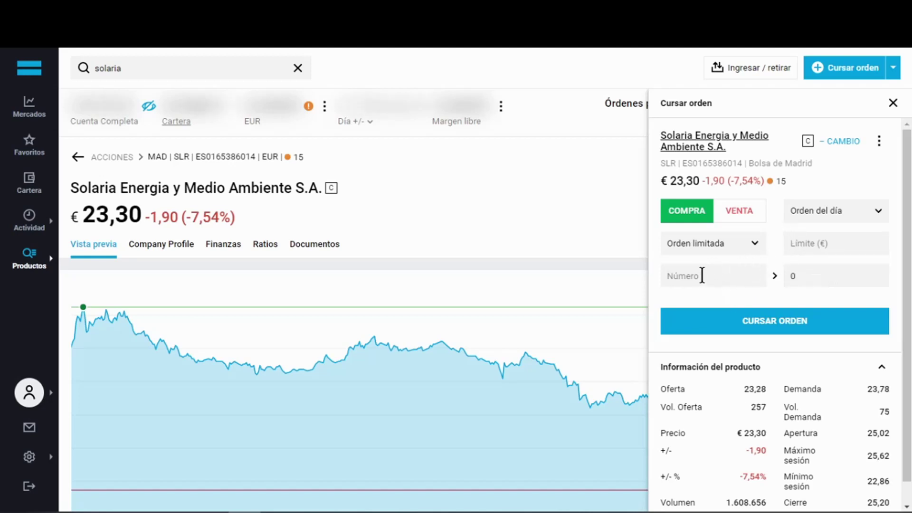
Enter 50 shares with a €20 limit in the Solaria buy order and submit it for verification
left_click(731, 272)
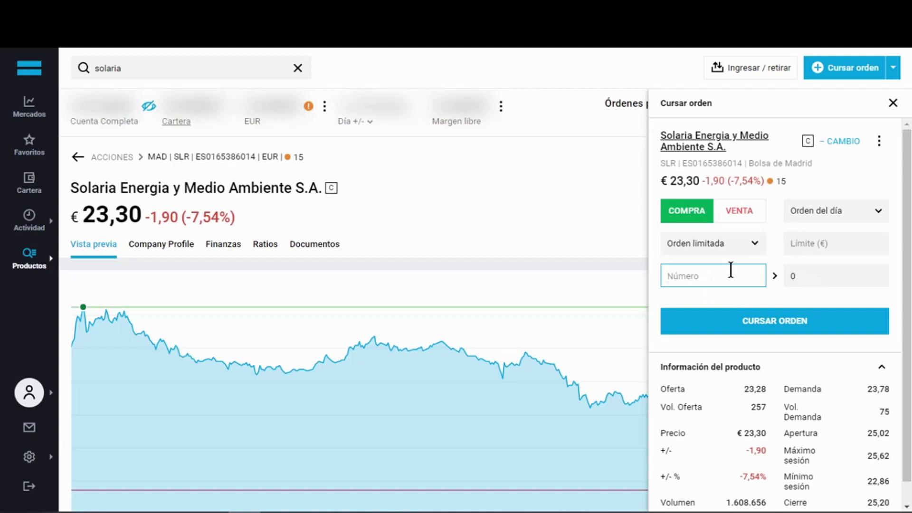
type("50")
left_click(808, 243)
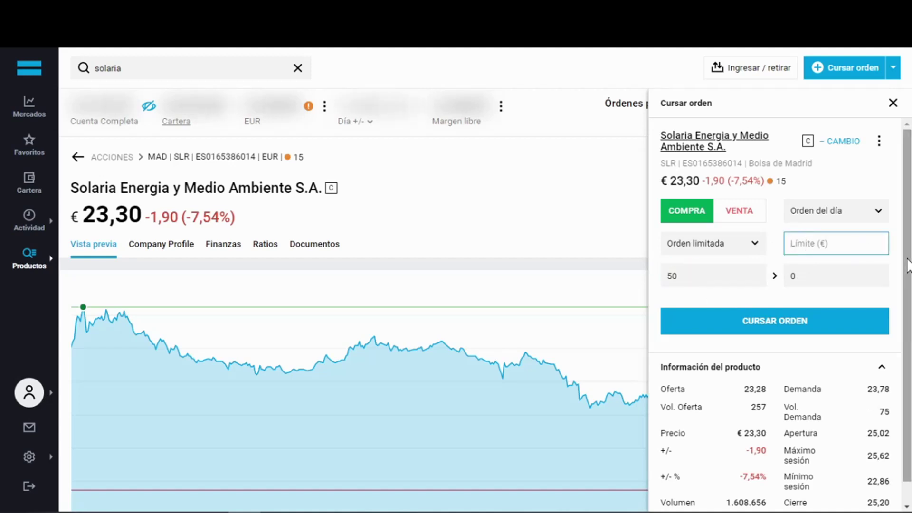
type("20")
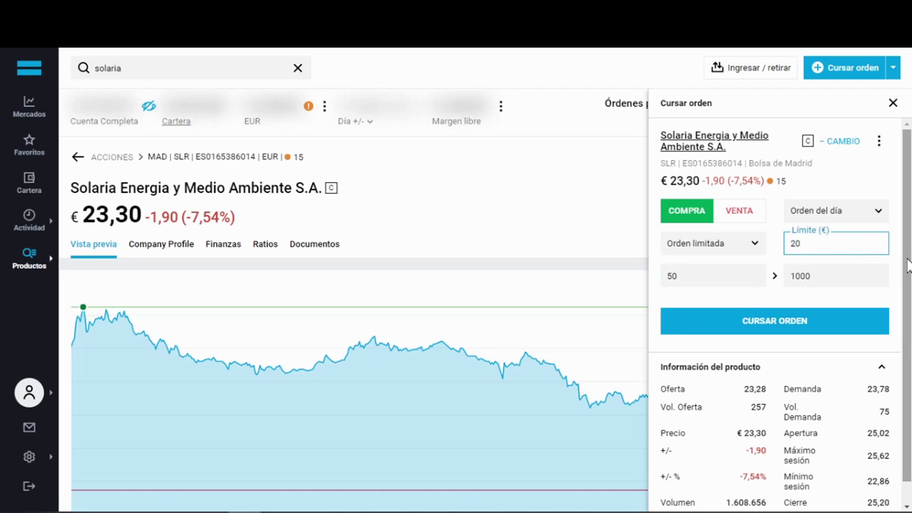
left_click(796, 320)
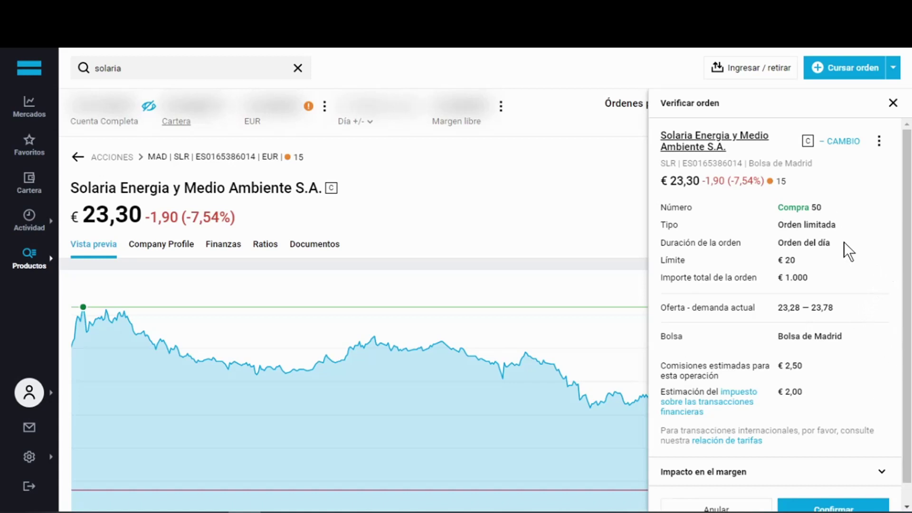
Review the limit, total amount, share count and estimated commission of the Solaria order, and close it without confirming
scroll(844, 241, "down", 1)
double_click(793, 240)
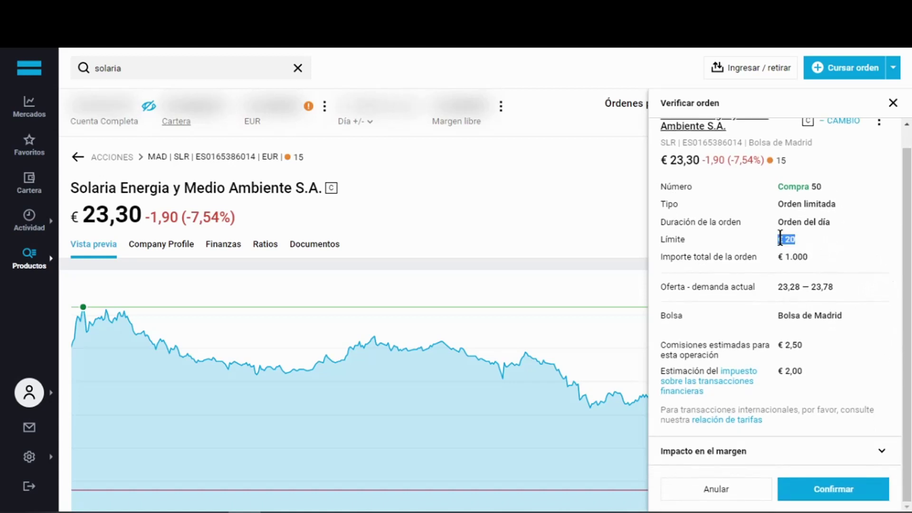
double_click(798, 256)
double_click(817, 186)
left_click(855, 235)
left_click_drag(794, 349, 777, 347)
left_click(832, 349)
left_click(893, 104)
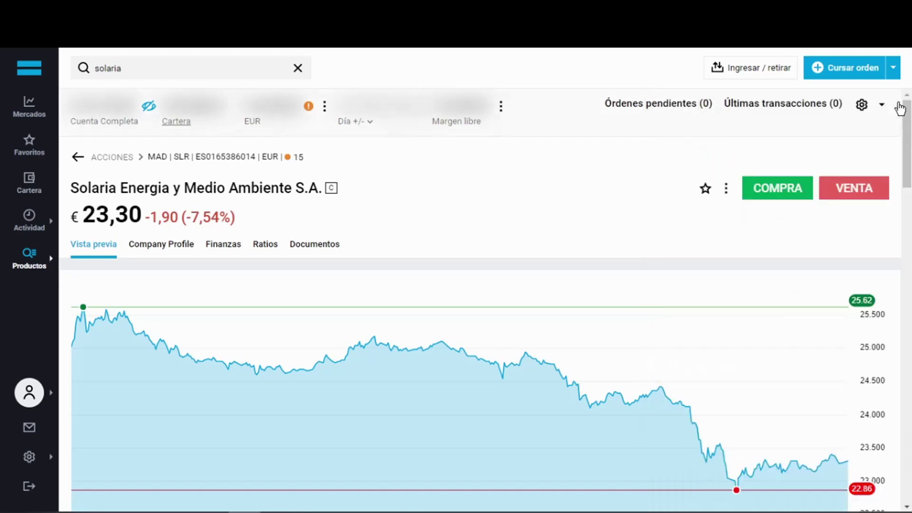
Search for "amaz" and open a buy order for Amazon.com Inc. on NASDAQ
left_click(113, 58)
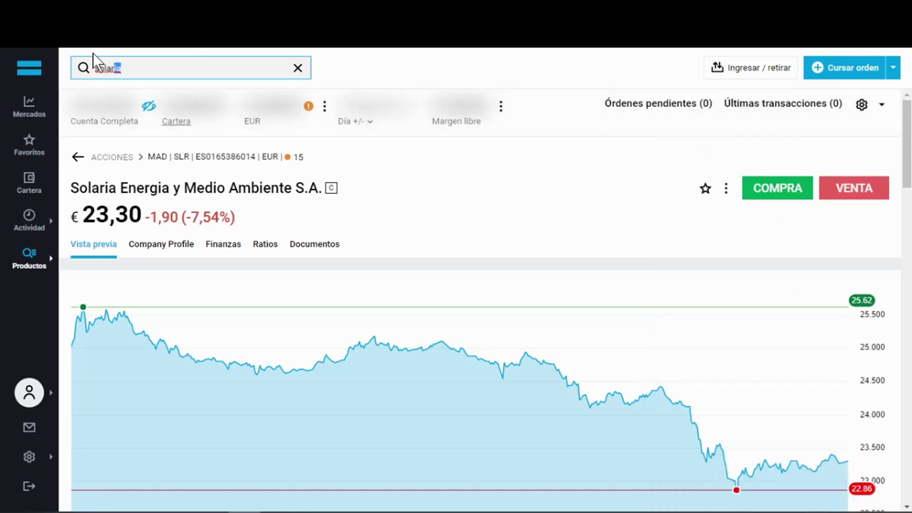
type("amaz")
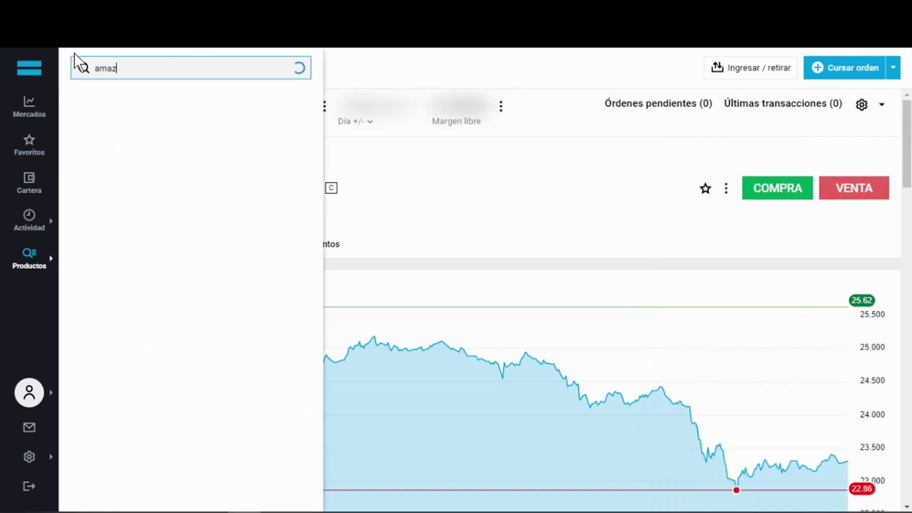
left_click(266, 145)
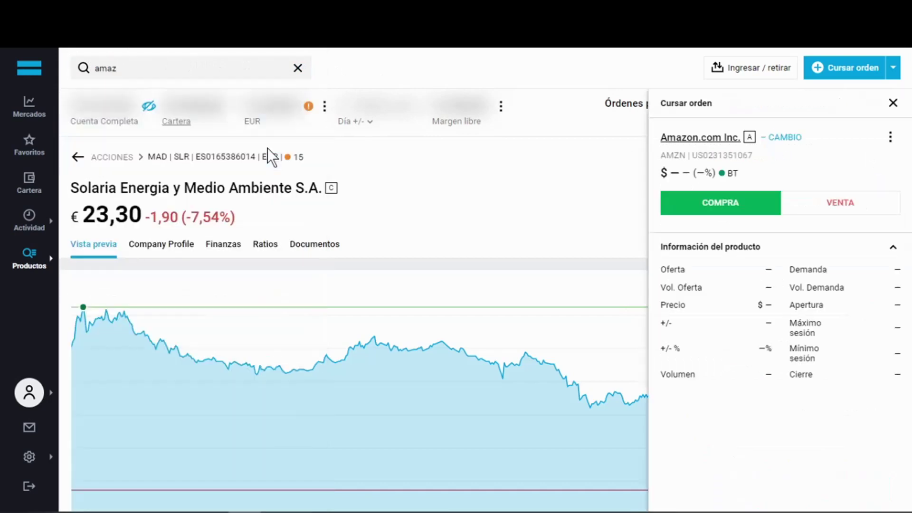
Enter 1 share with a $3000 limit in the Amazon.com buy order and submit it for verification
left_click(713, 265)
type("1")
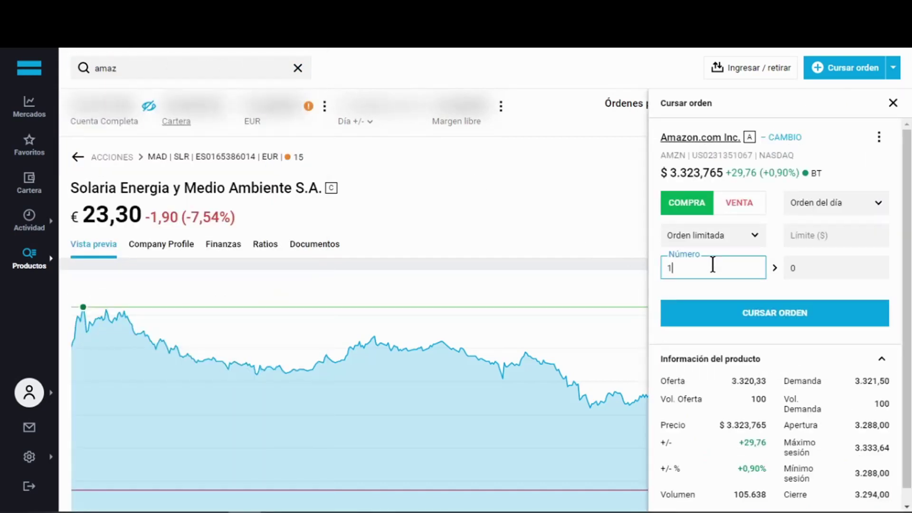
left_click(815, 236)
type("3000")
left_click(806, 313)
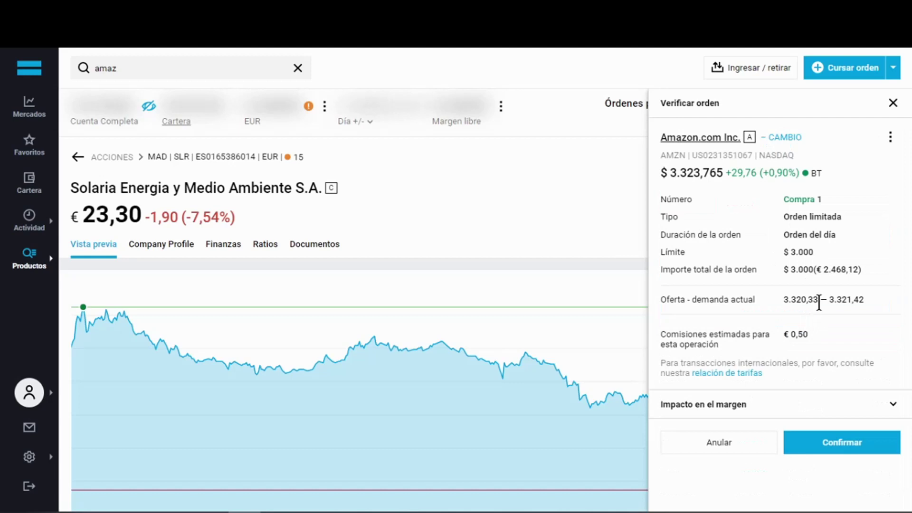
Check the estimated commission for the Amazon.com purchase and confirm the order
left_click_drag(814, 334, 784, 335)
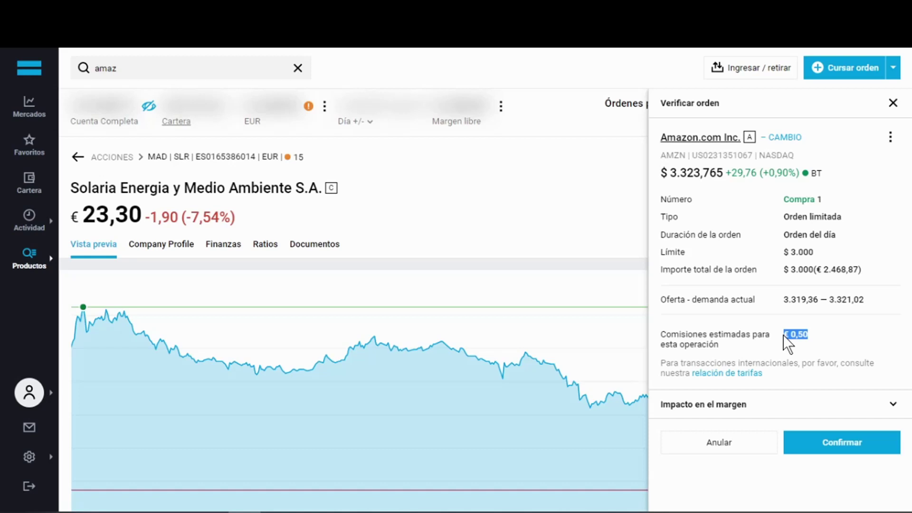
left_click(783, 335)
left_click(838, 443)
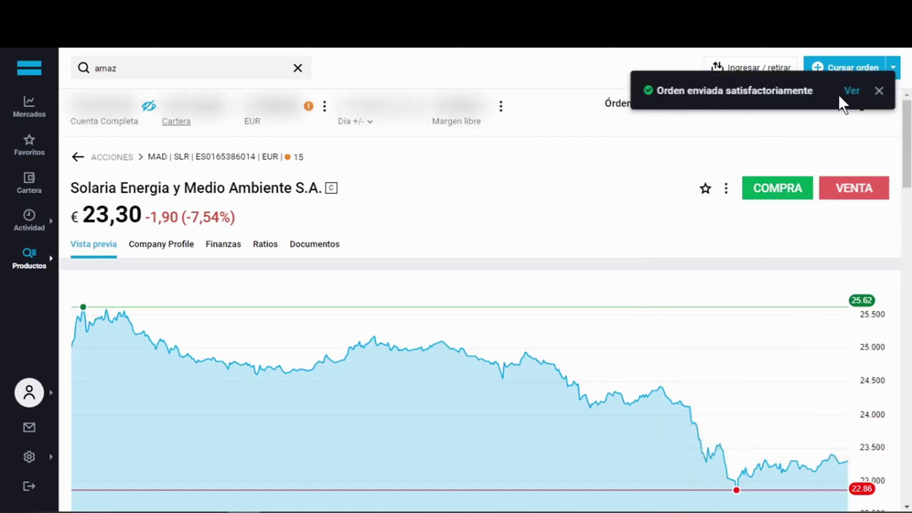
View the details of the sent Amazon.com order among the pending orders, and cancel that order
left_click(853, 91)
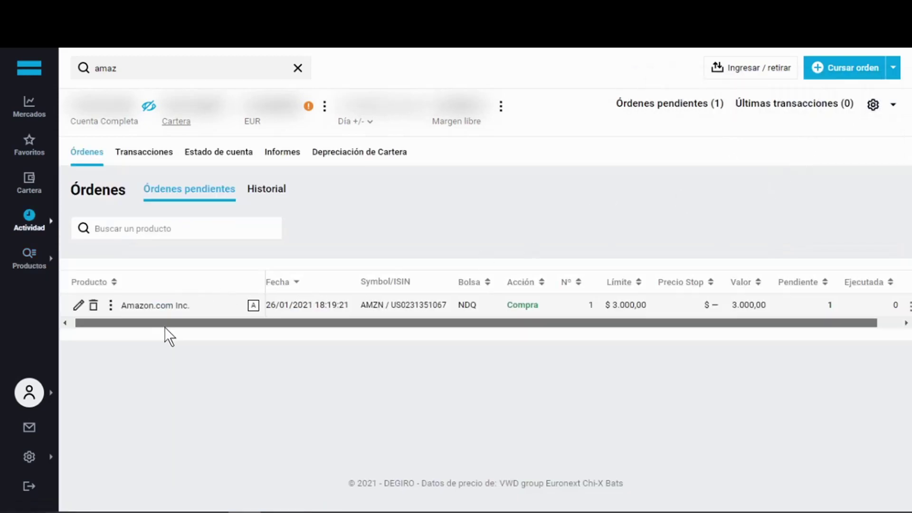
left_click_drag(164, 327, 276, 324)
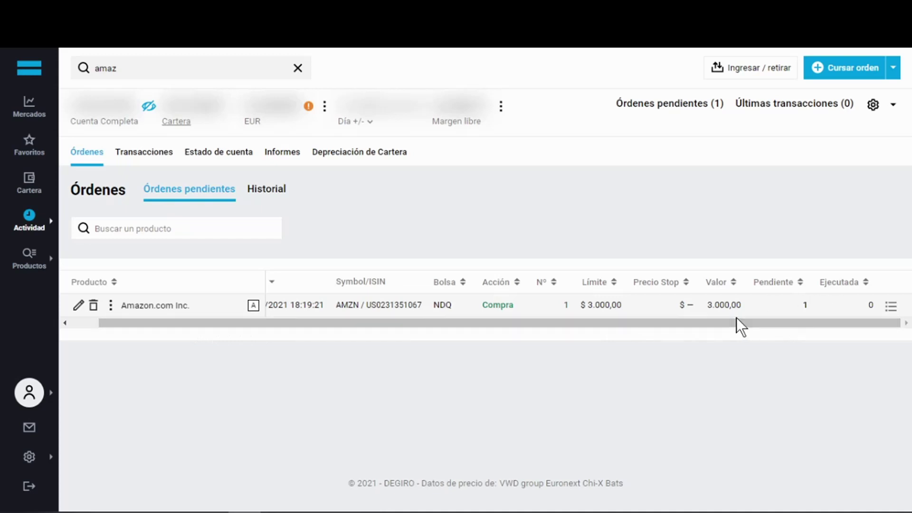
left_click_drag(743, 323, 671, 323)
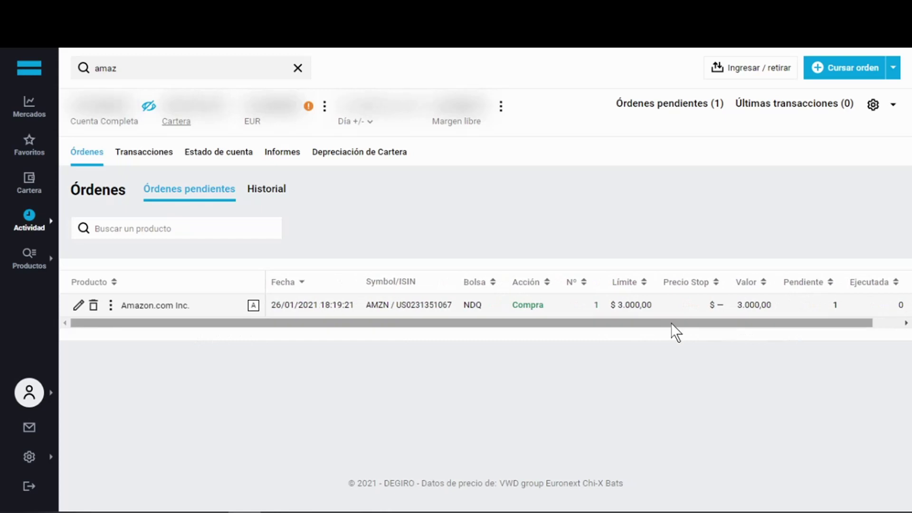
left_click(93, 305)
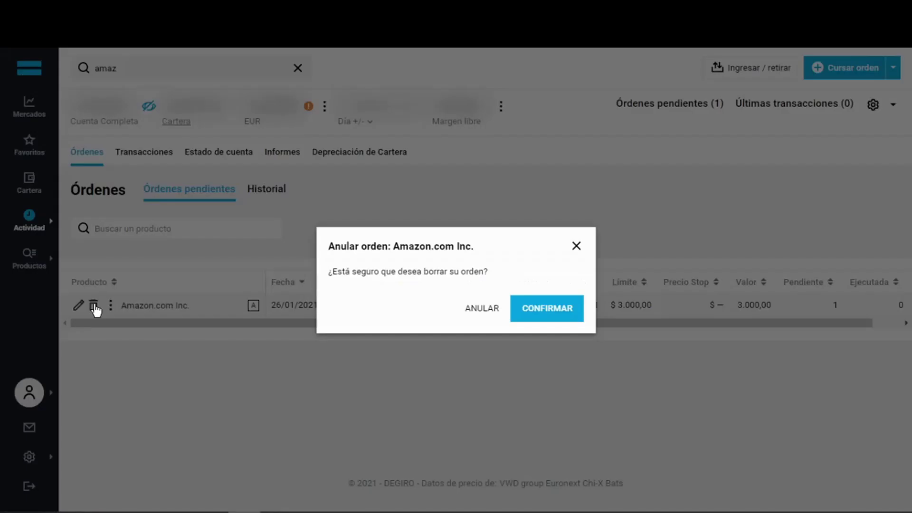
left_click(545, 311)
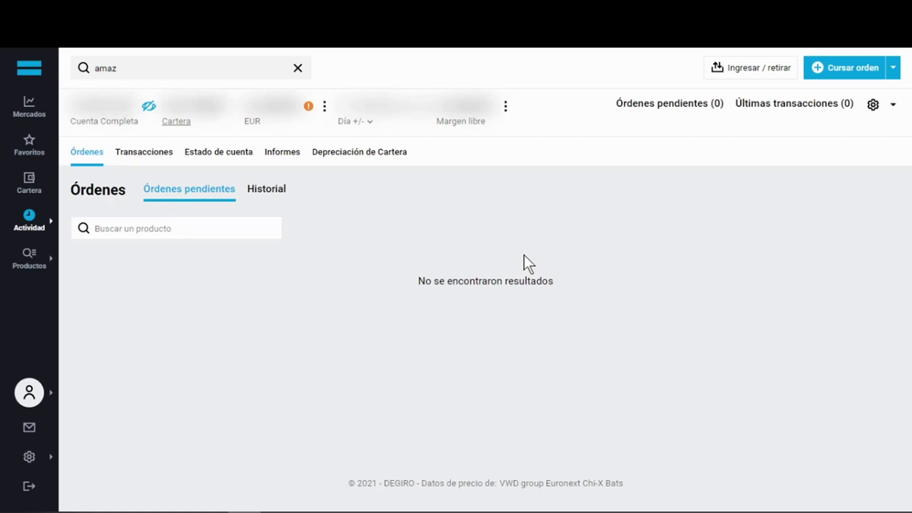
Search for "1-" and open a sell order for the USD-listed 1-800 FLOWERS.COM
left_click(194, 69)
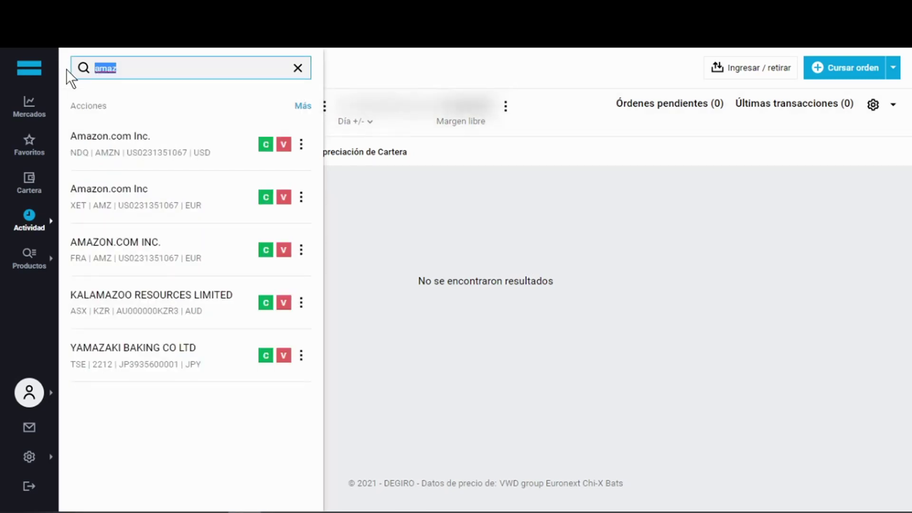
type("1")
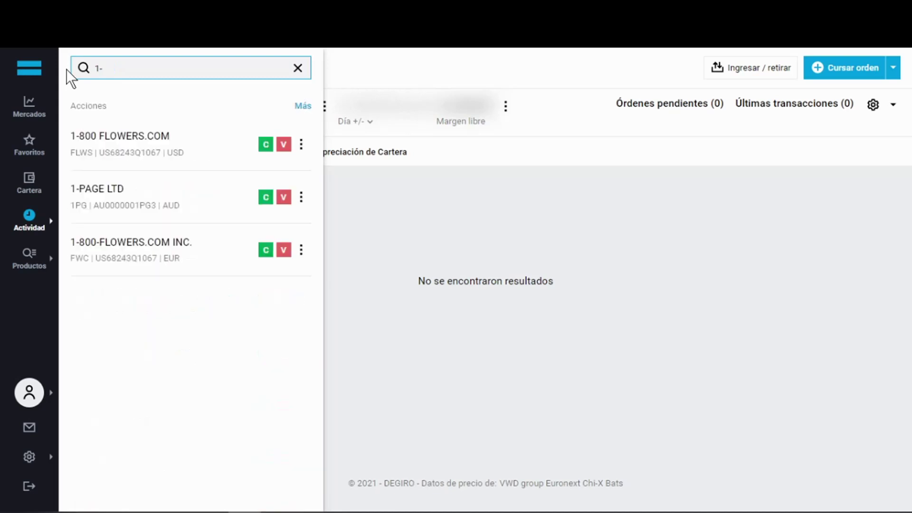
type("-")
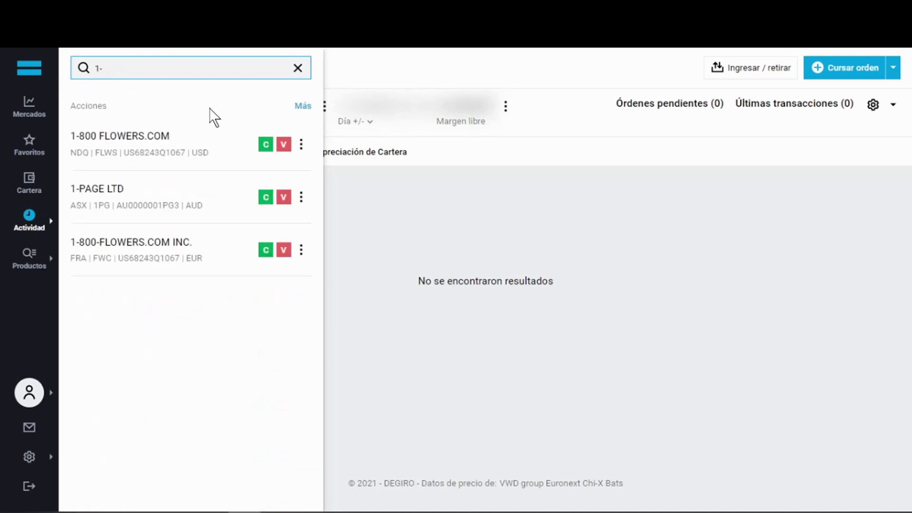
left_click(284, 145)
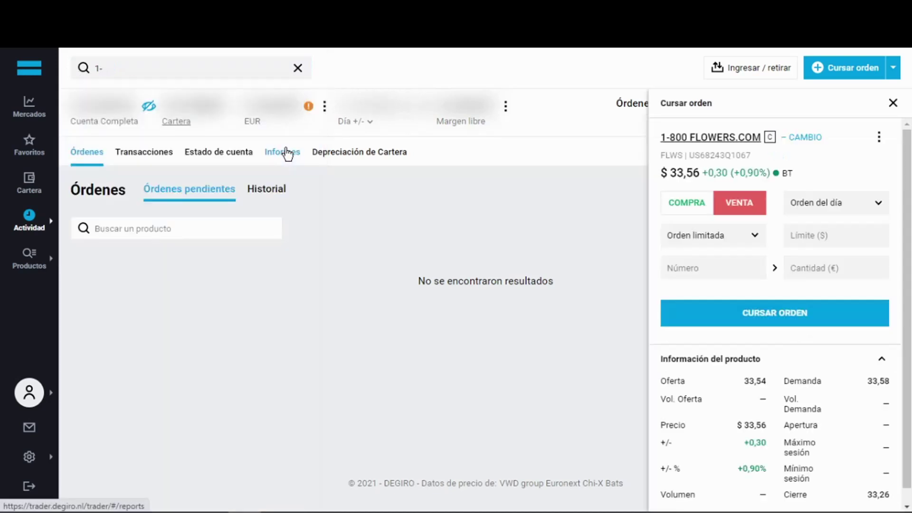
Toggle the 1-800 FLOWERS.COM order between buy and sell, and try Orden a mercado before returning to Orden limitada
left_click(687, 207)
left_click(738, 208)
left_click(687, 203)
left_click(733, 203)
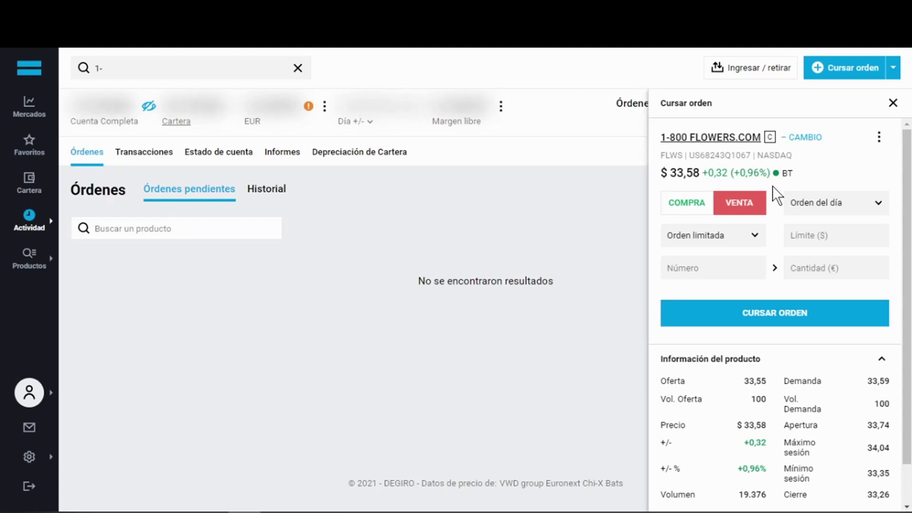
left_click(755, 236)
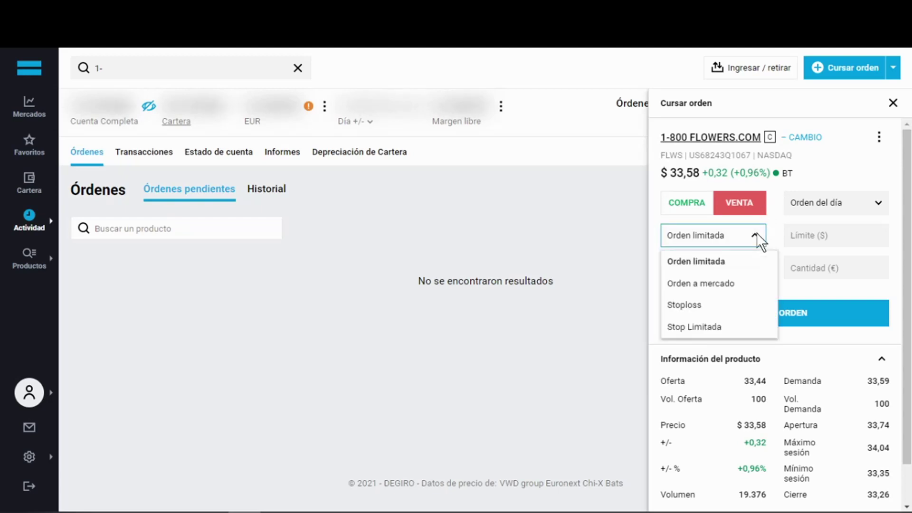
left_click(734, 284)
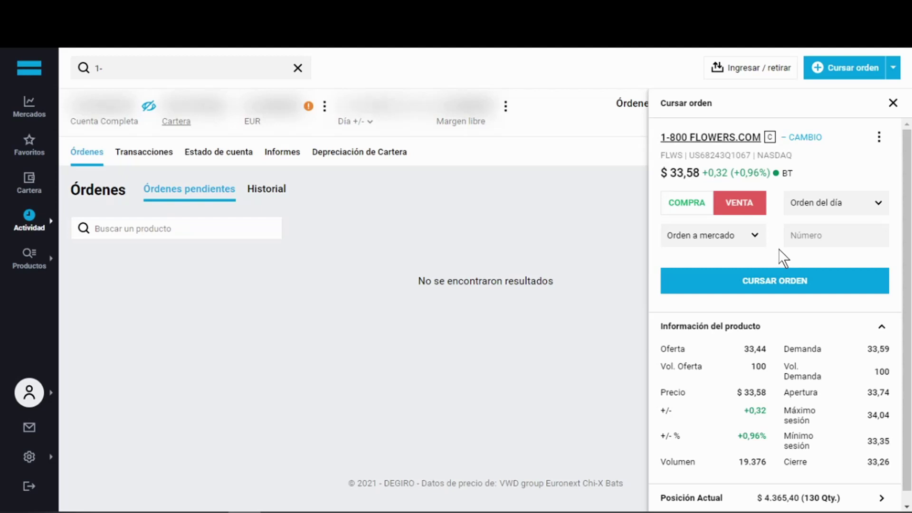
left_click(752, 236)
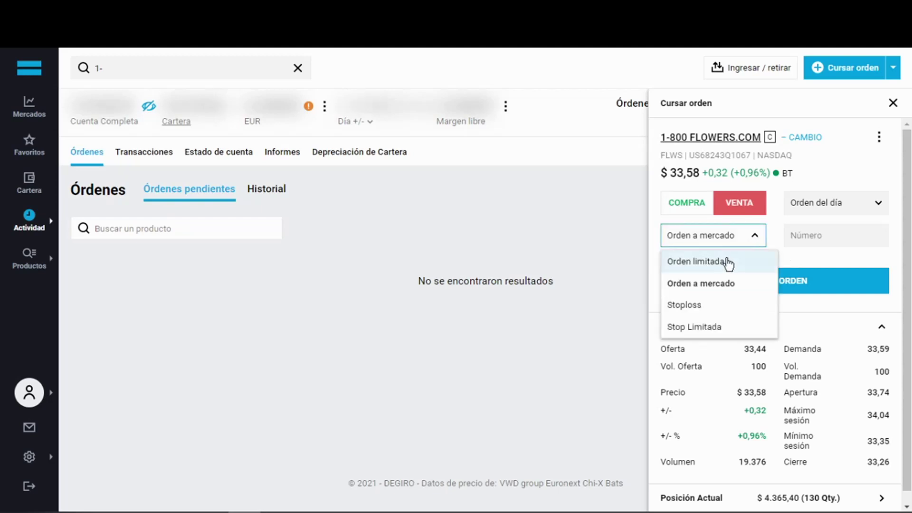
left_click(727, 261)
Enter 130 shares with a $35,89 limit in the sell order, submit it for verification and check the estimated commission
left_click(691, 264)
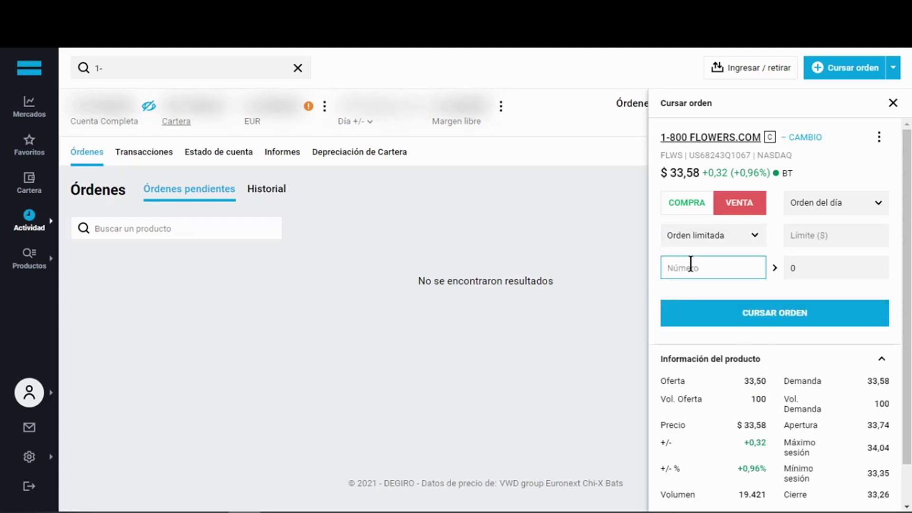
type("130")
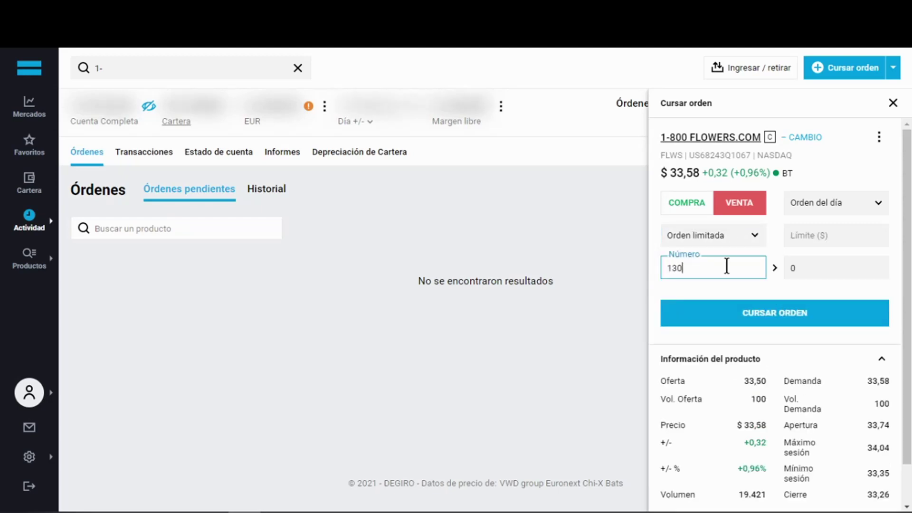
left_click(808, 236)
type("35,89")
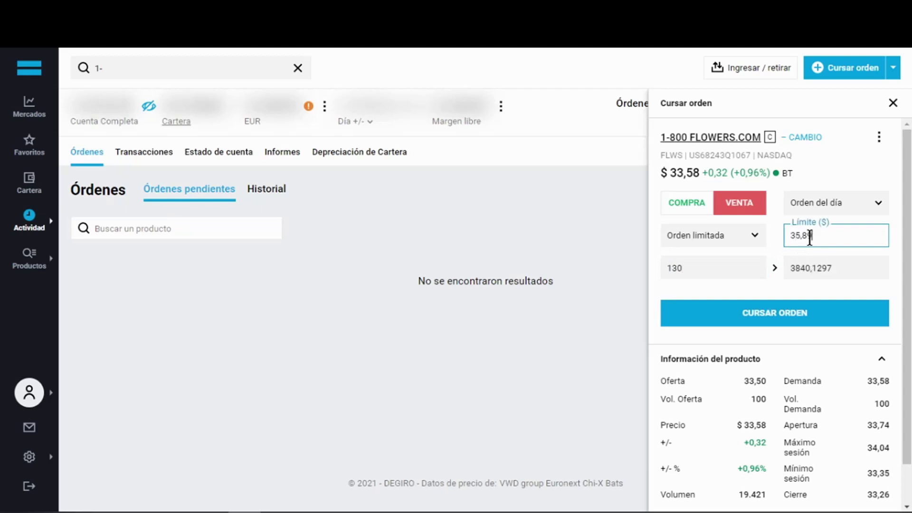
left_click(782, 313)
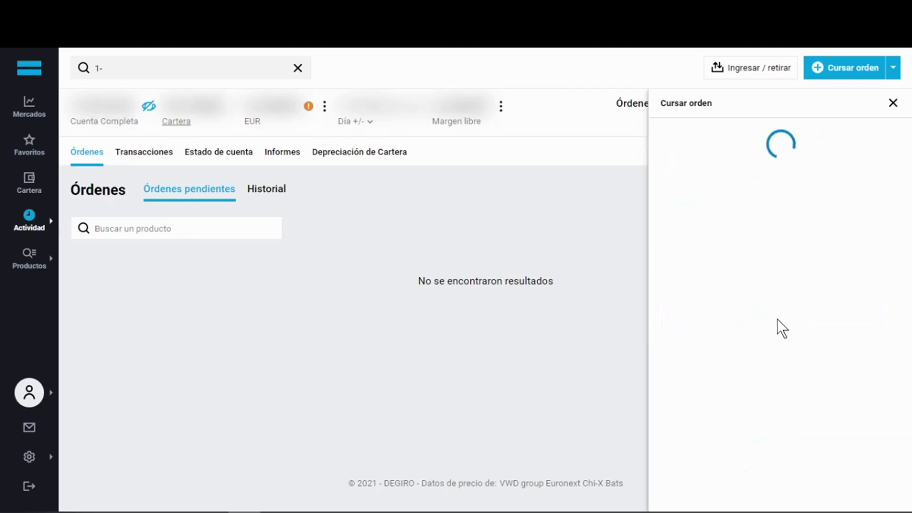
left_click_drag(807, 336, 791, 337)
left_click(819, 338)
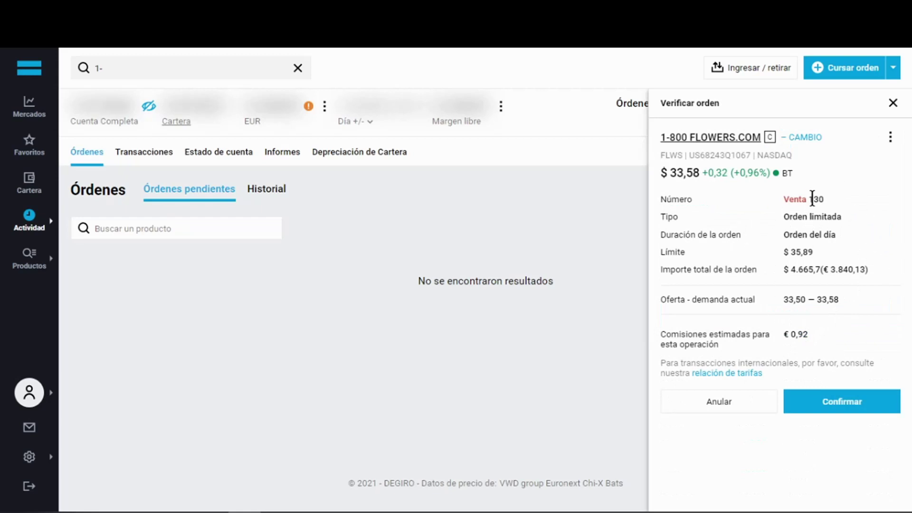
Confirm the 130-share sell order for 1-800 FLOWERS.COM, and cancel it from the pending orders
left_click(837, 408)
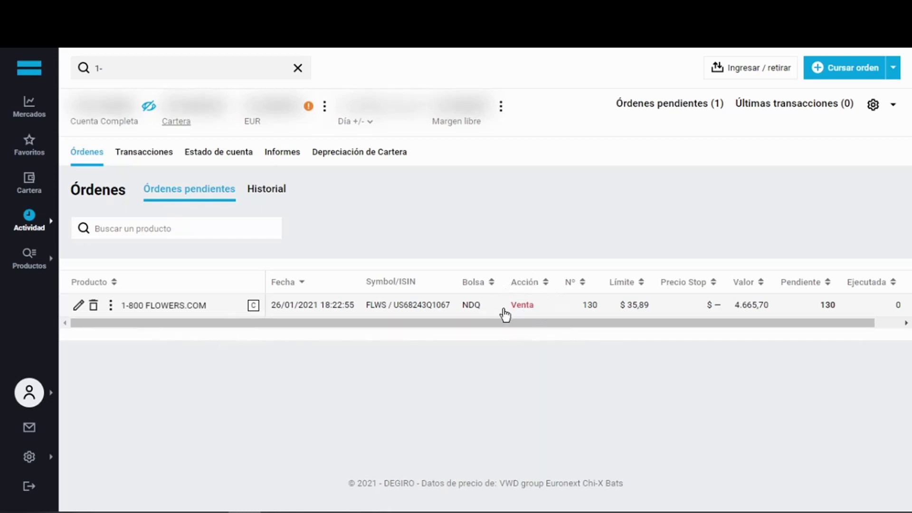
left_click_drag(551, 324, 614, 323)
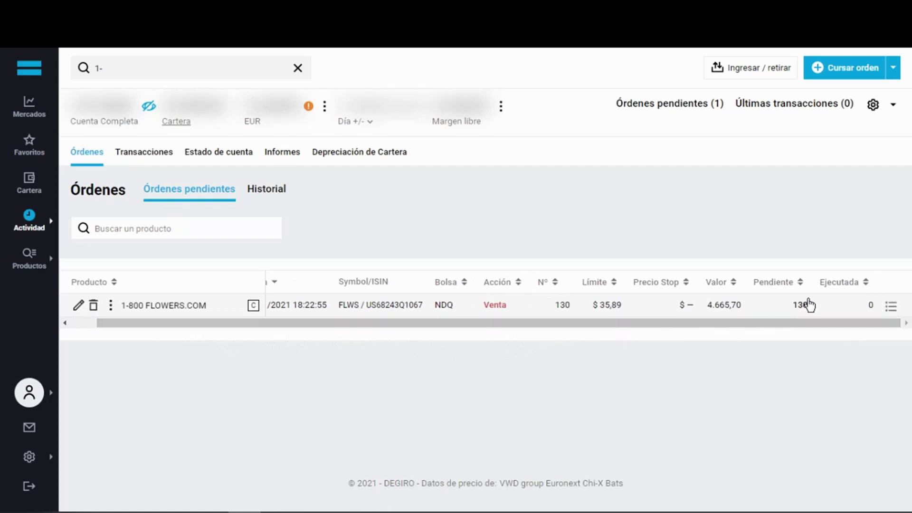
left_click_drag(728, 324, 696, 322)
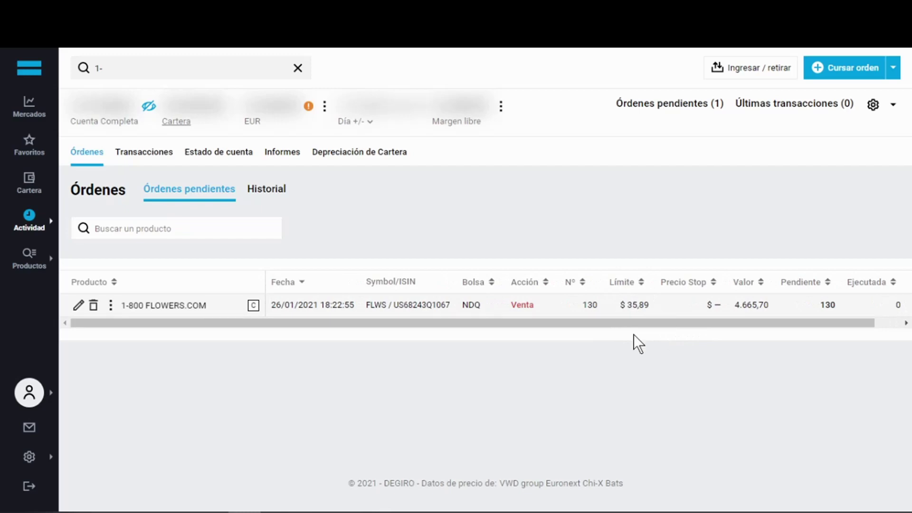
left_click(94, 306)
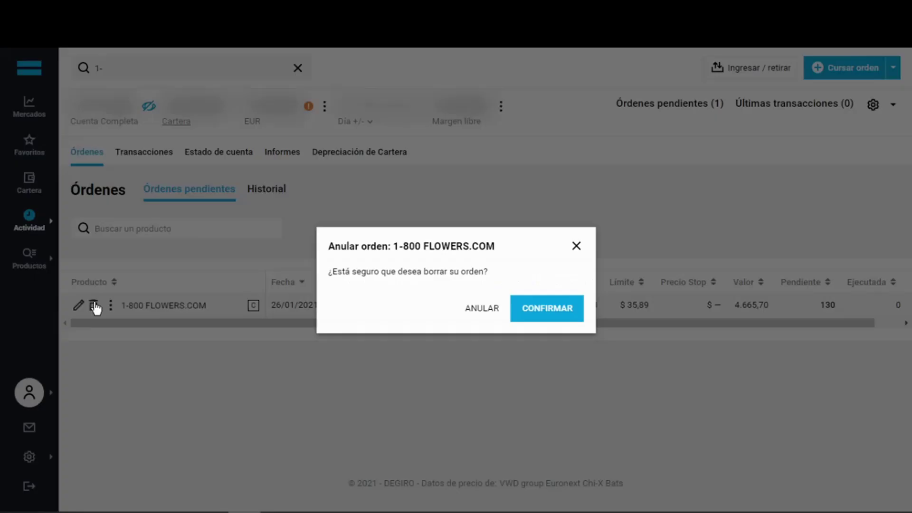
left_click(542, 312)
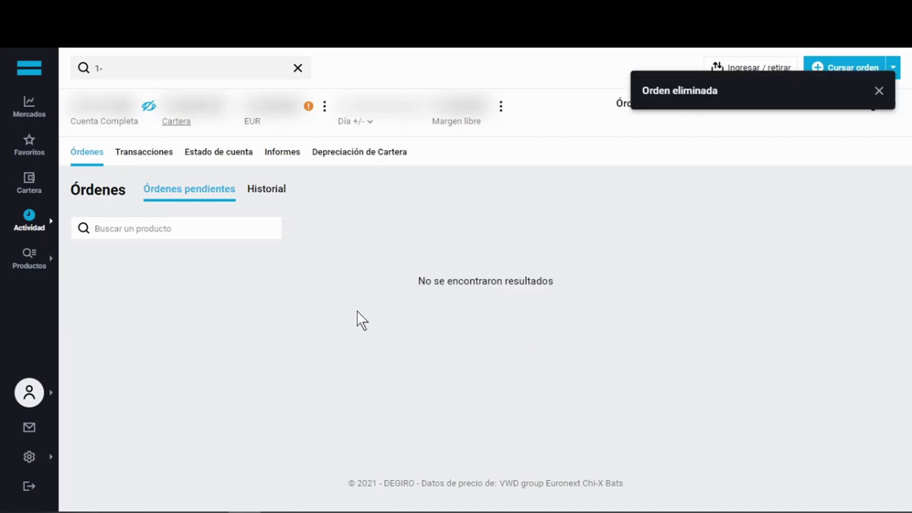
Open a new sell order for the USD-listed 1-800 FLOWERS.COM and set its order type to Stoploss
left_click(164, 72)
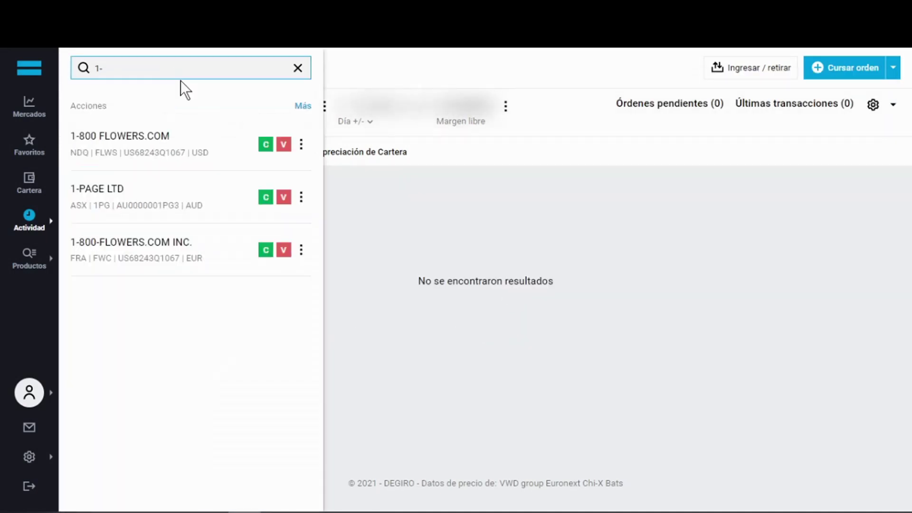
left_click(283, 145)
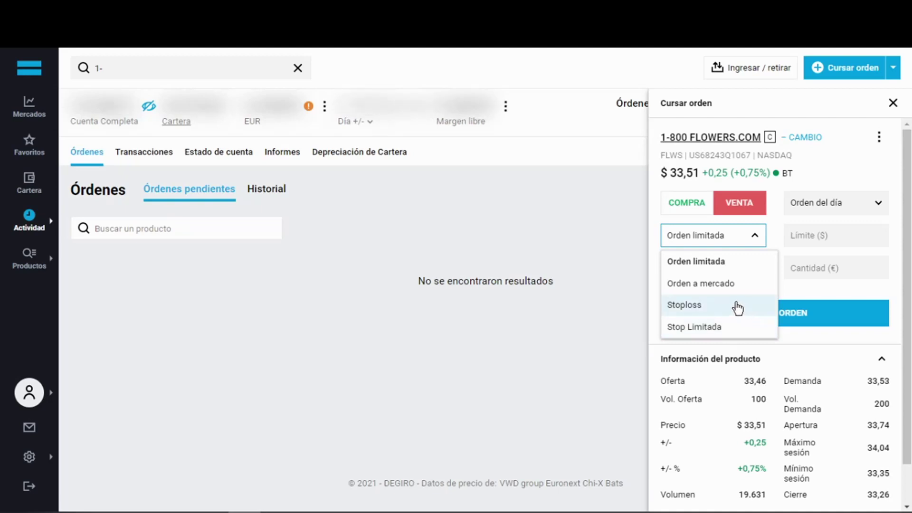
left_click(733, 306)
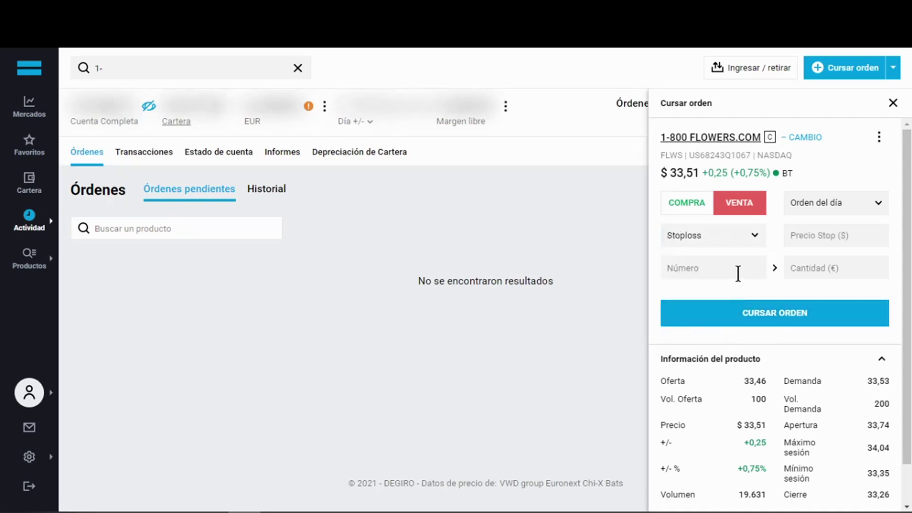
Enter 130 shares with a $30 stop price in the Stoploss sell order and submit it for verification
left_click(727, 268)
type("130")
left_click(820, 234)
type("30")
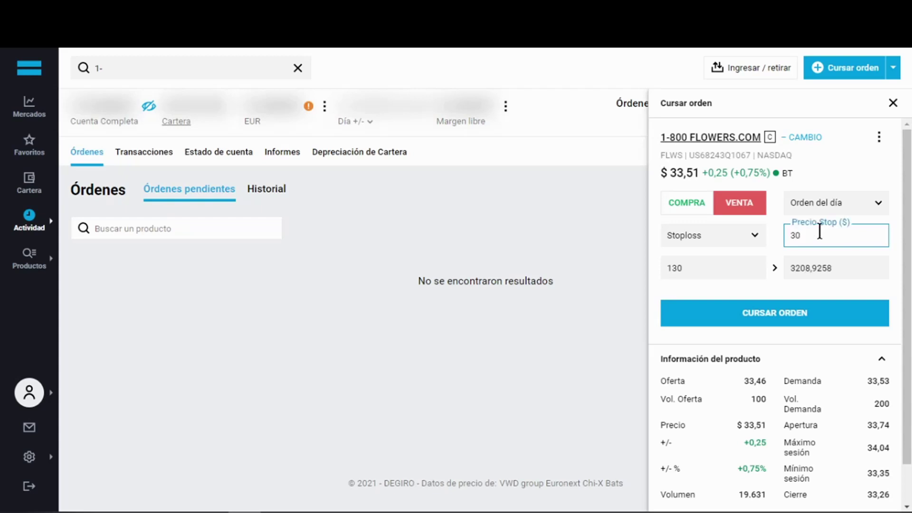
left_click(779, 314)
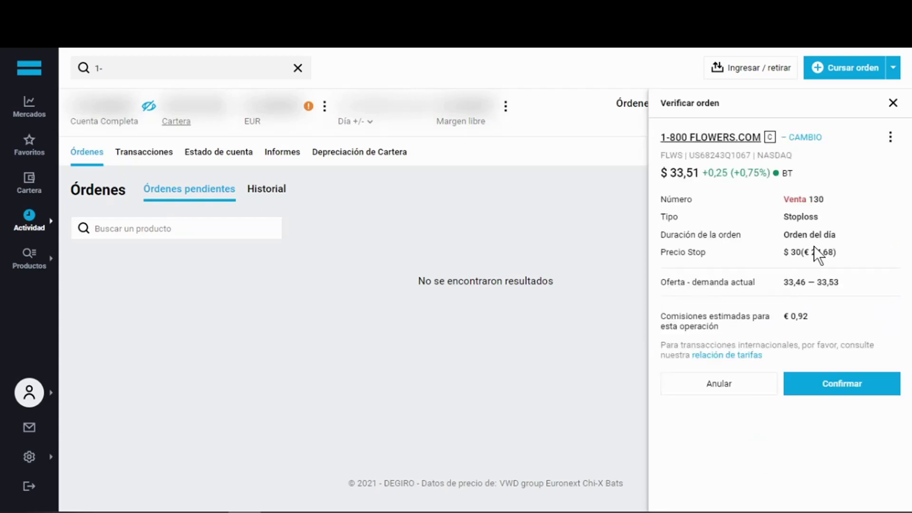